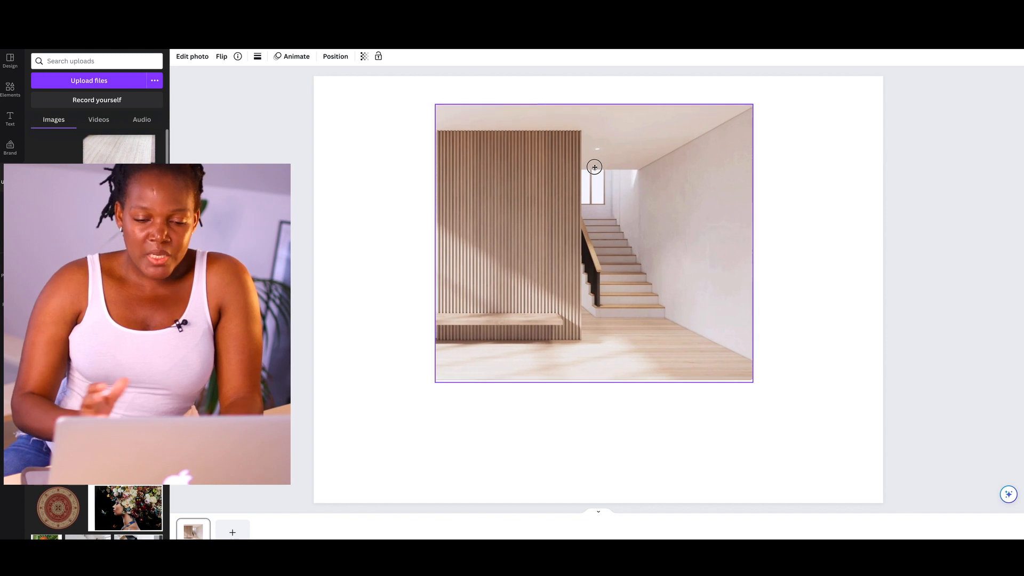
# Step: Duplicate the cropped wooden floor strip and shift the copy so the two strips can form one wider floor
pyautogui.press('super+d')
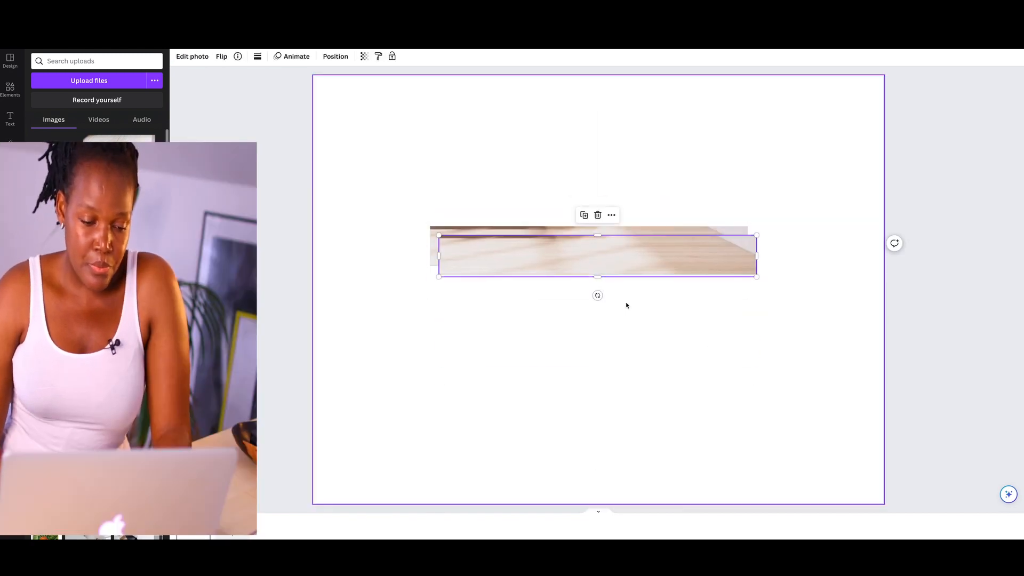
pyautogui.moveTo(619, 233); pyautogui.dragTo(664, 223)
pyautogui.moveTo(668, 278); pyautogui.dragTo(710, 268)
pyautogui.moveTo(613, 237); pyautogui.dragTo(622, 237)
pyautogui.moveTo(654, 277); pyautogui.dragTo(654, 273)
pyautogui.moveTo(549, 226); pyautogui.dragTo(554, 229)
# Step: Stack the two floor strips one above the other and widen them into one continuous wooden floor
pyautogui.moveTo(479, 231); pyautogui.dragTo(382, 221)
pyautogui.moveTo(519, 233); pyautogui.dragTo(565, 234)
pyautogui.click(566, 264)
pyautogui.moveTo(474, 266); pyautogui.dragTo(424, 266)
pyautogui.moveTo(669, 271); pyautogui.dragTo(714, 269)
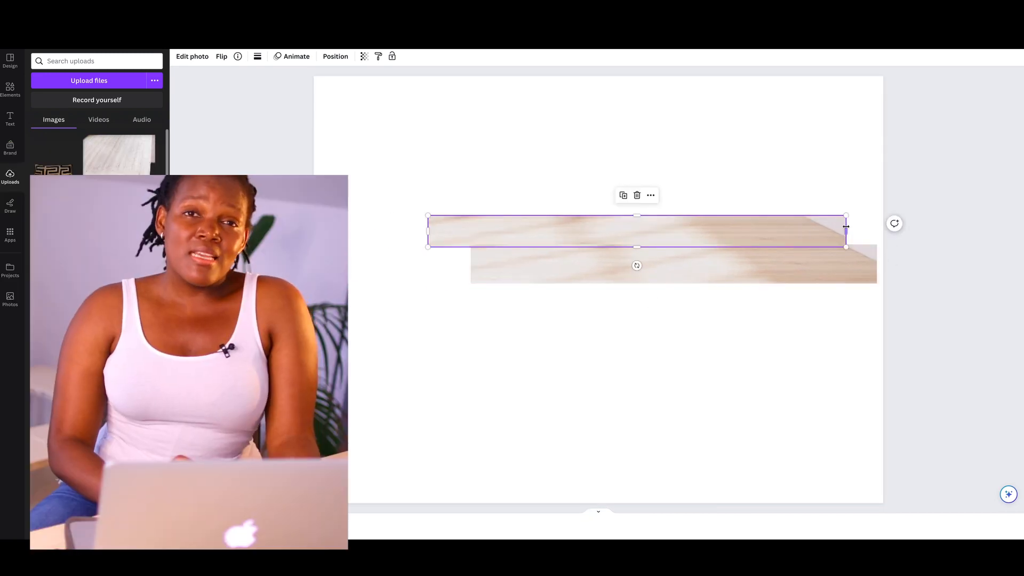
pyautogui.moveTo(845, 230); pyautogui.dragTo(847, 230)
pyautogui.click(562, 263)
pyautogui.moveTo(470, 264); pyautogui.dragTo(427, 264)
pyautogui.click(650, 346)
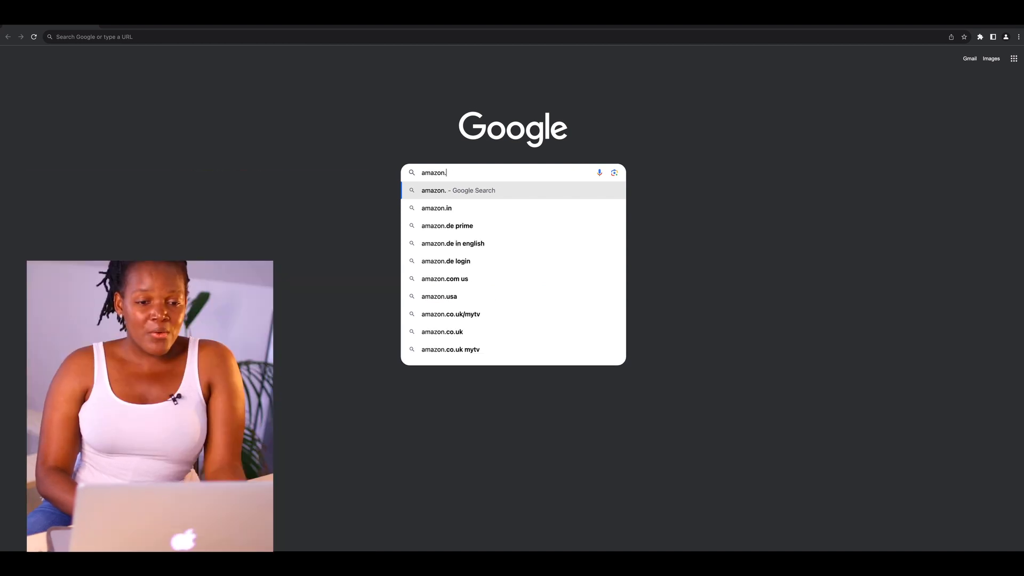
# Step: Go to amazon.com in the browser and examine the curved sofa's product page and customer reviews, opening a reviewer's photo
pyautogui.write('com')
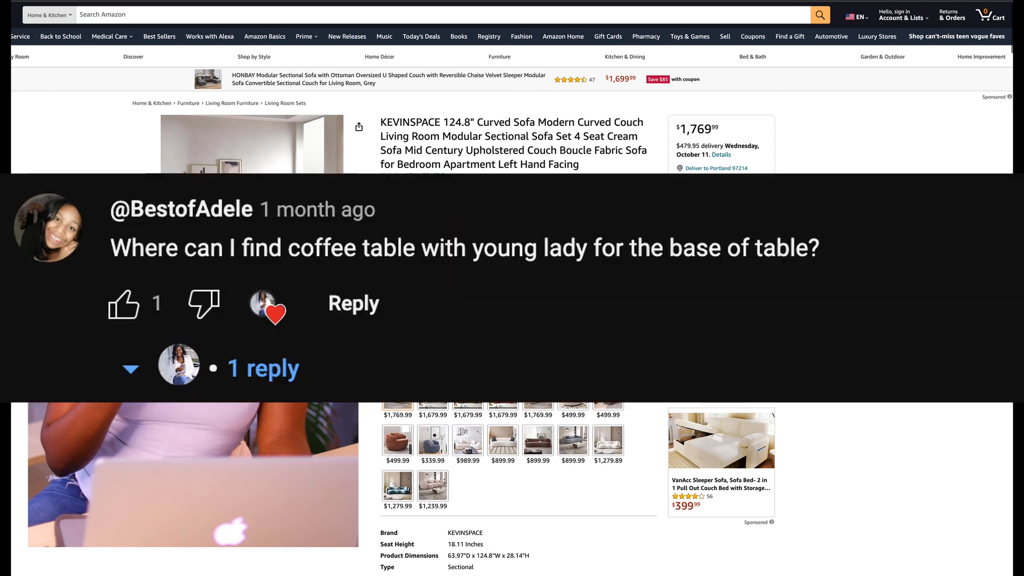
pyautogui.scroll(-1, 464, 266)
pyautogui.scroll(-5, 512, 288)
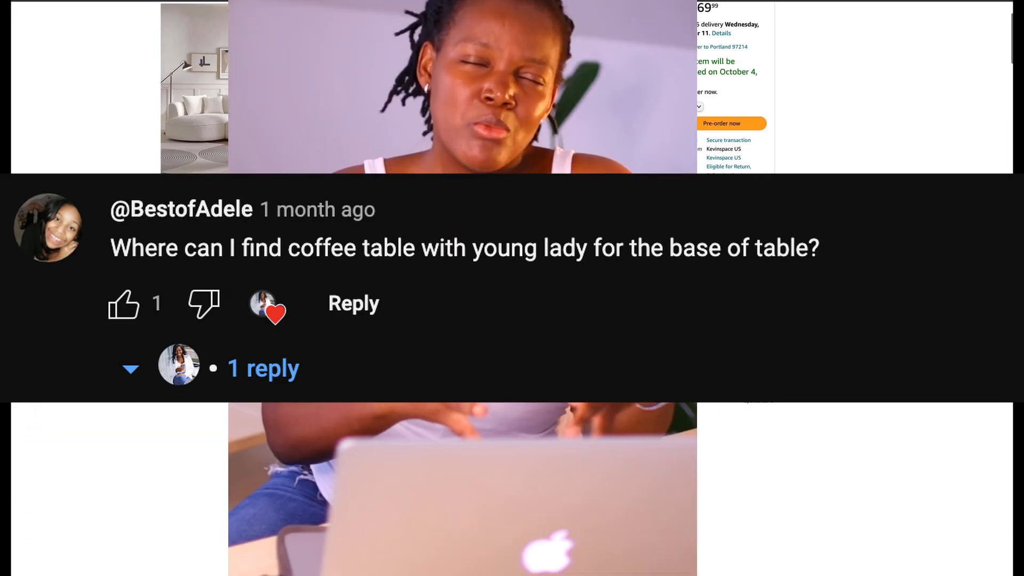
pyautogui.scroll(-1, 511, 288)
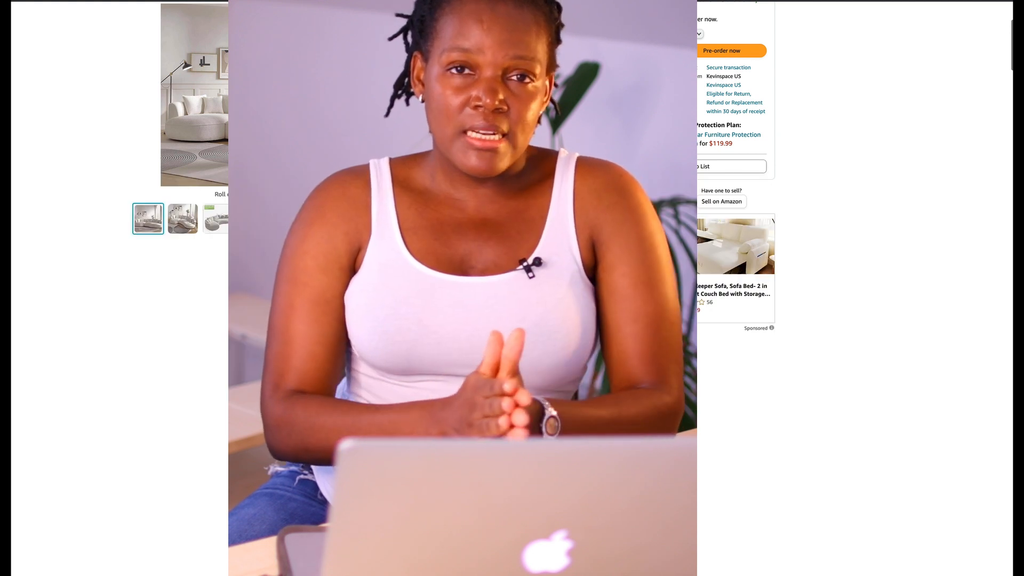
pyautogui.scroll(-3, 512, 288)
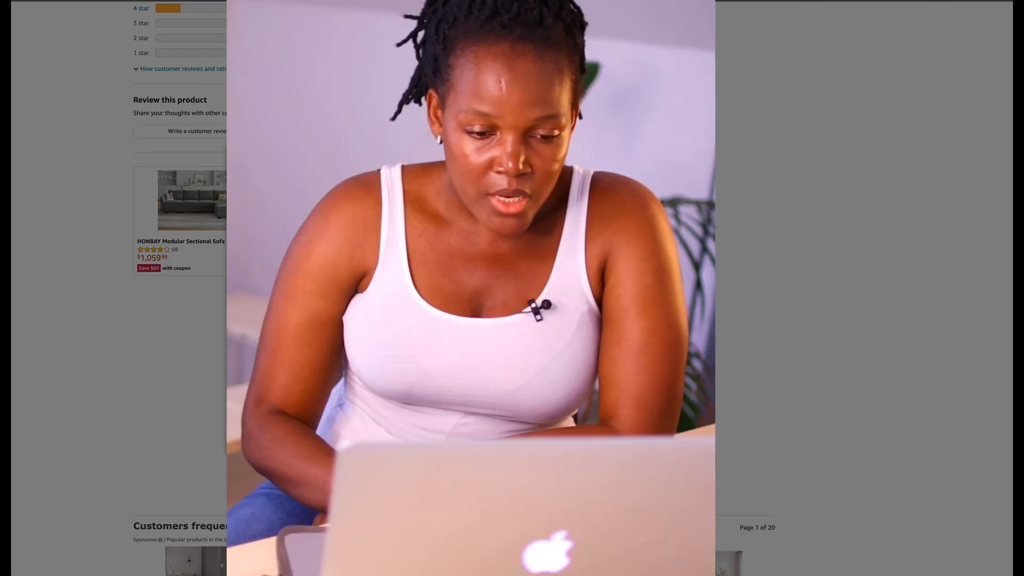
pyautogui.scroll(1, 471, 287)
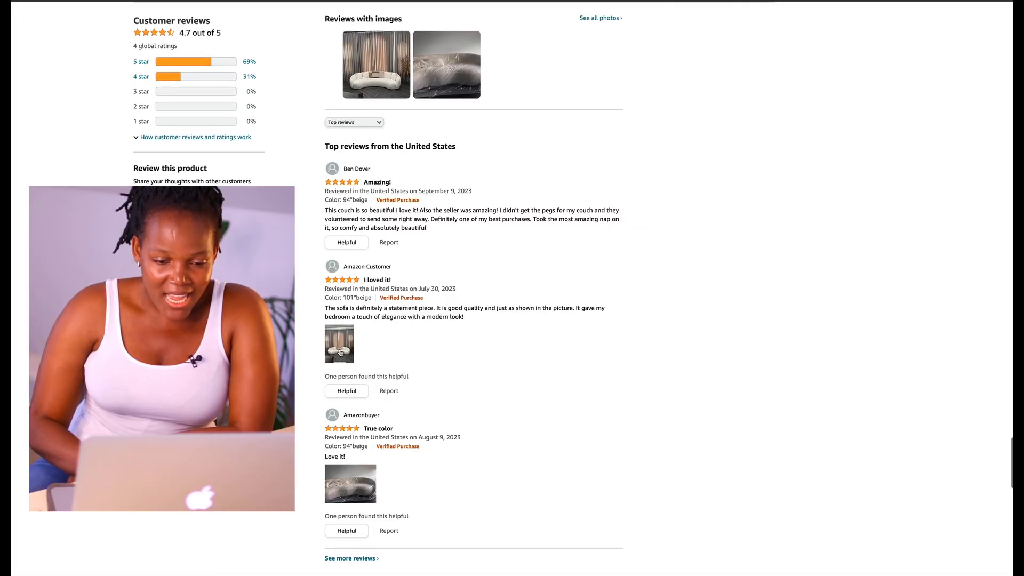
pyautogui.click(339, 349)
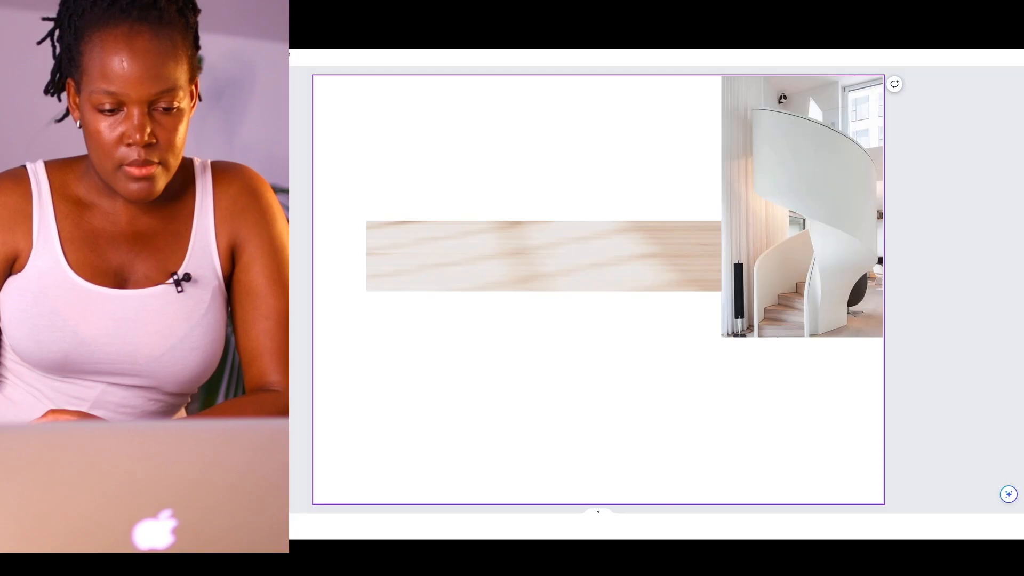
# Step: In the Canva design, move the stacked floor strips down and slightly outward from the spiral staircase photo
pyautogui.moveTo(389, 377); pyautogui.dragTo(489, 333)
pyautogui.moveTo(638, 282); pyautogui.dragTo(584, 223)
pyautogui.click(559, 389)
pyautogui.click(585, 379)
pyautogui.moveTo(387, 278); pyautogui.dragTo(378, 296)
pyautogui.moveTo(394, 230); pyautogui.dragTo(384, 251)
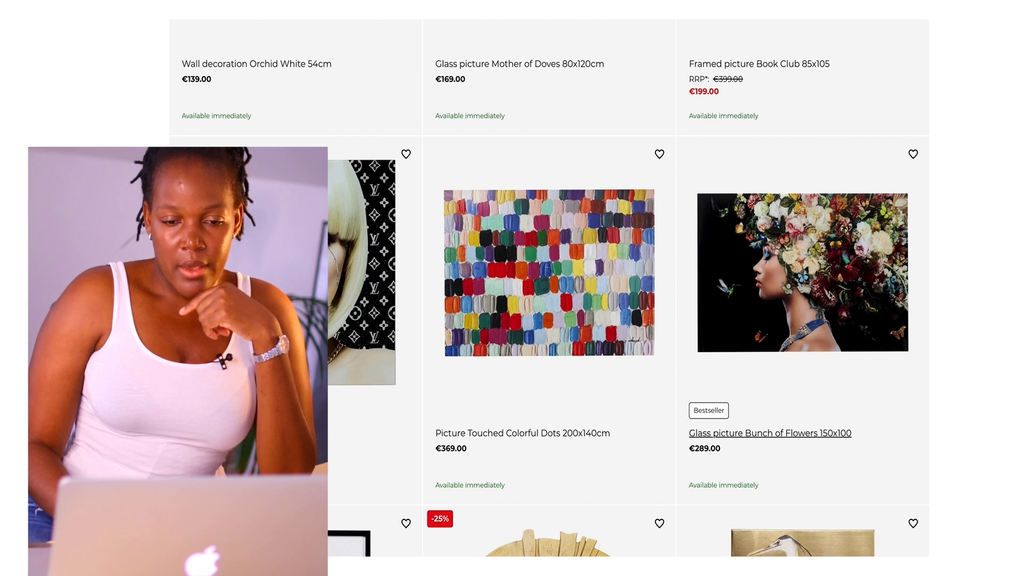
# Step: Bring the "Glass picture Bunch of Flowers 150x100" image from the shop into the Canva design, shrink it and place it above the sofa
pyautogui.click(829, 294)
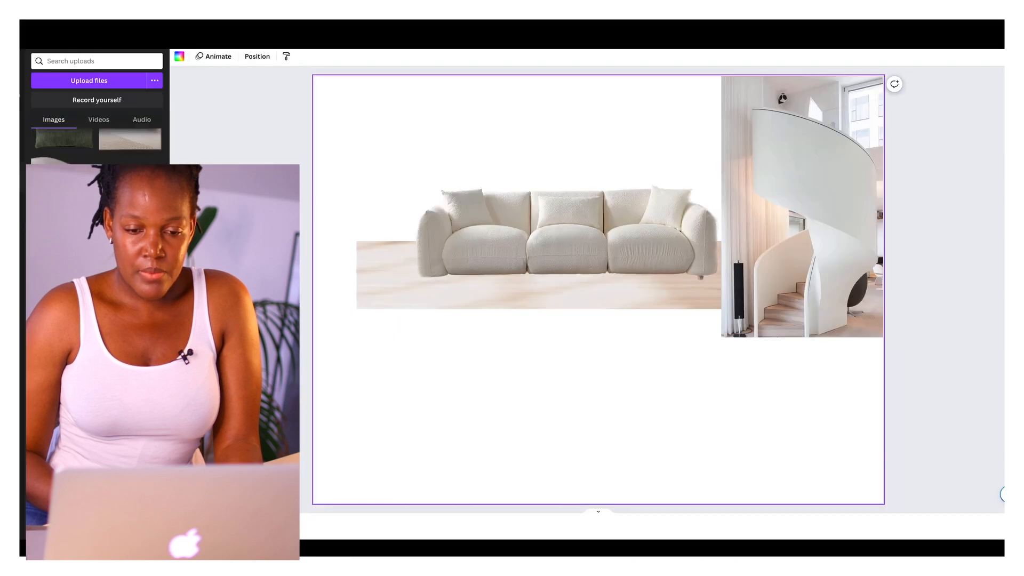
pyautogui.hotkey('ctrl', 'v')
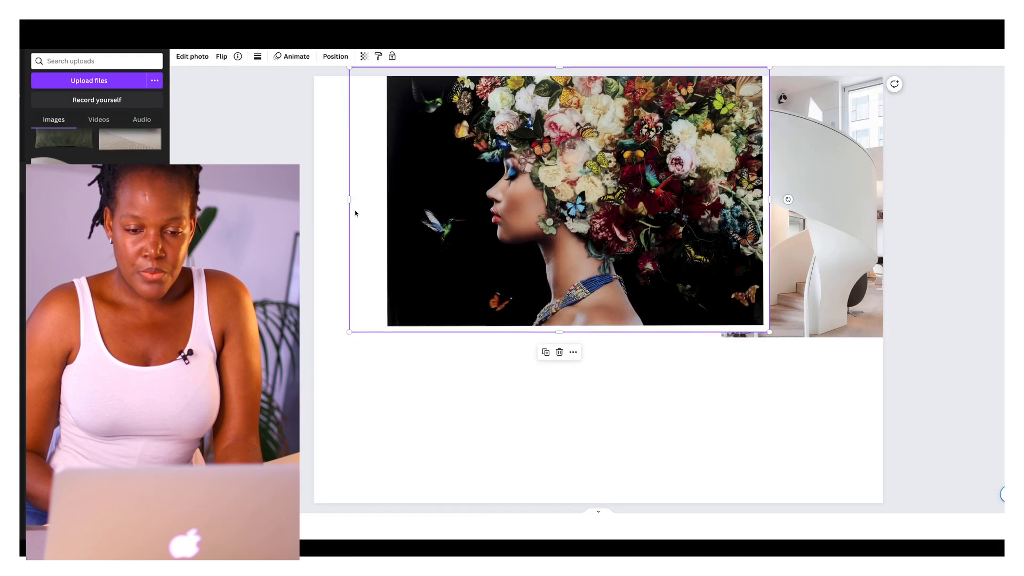
pyautogui.moveTo(760, 320); pyautogui.dragTo(576, 200)
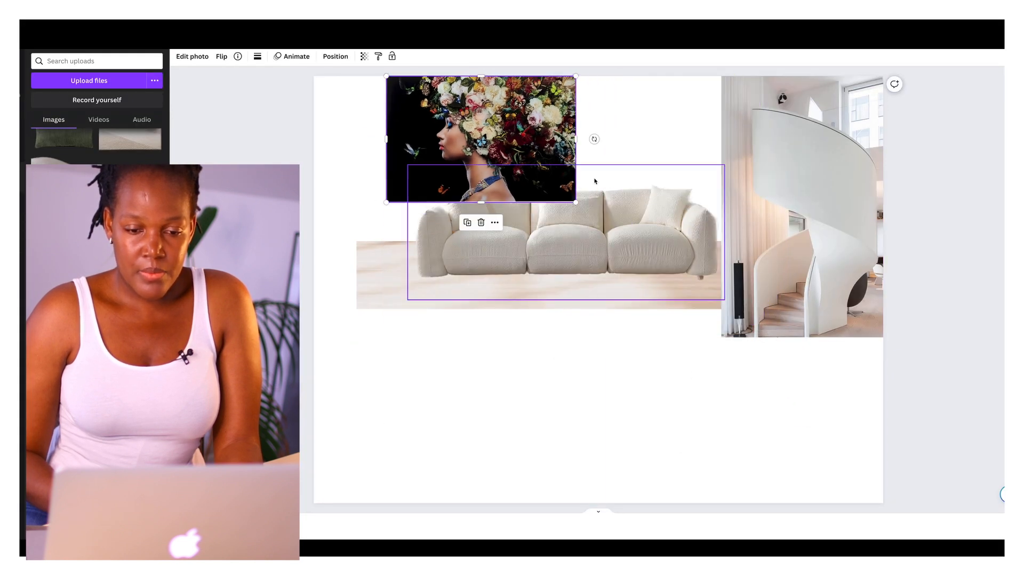
pyautogui.moveTo(530, 160); pyautogui.dragTo(634, 193)
pyautogui.click(661, 171)
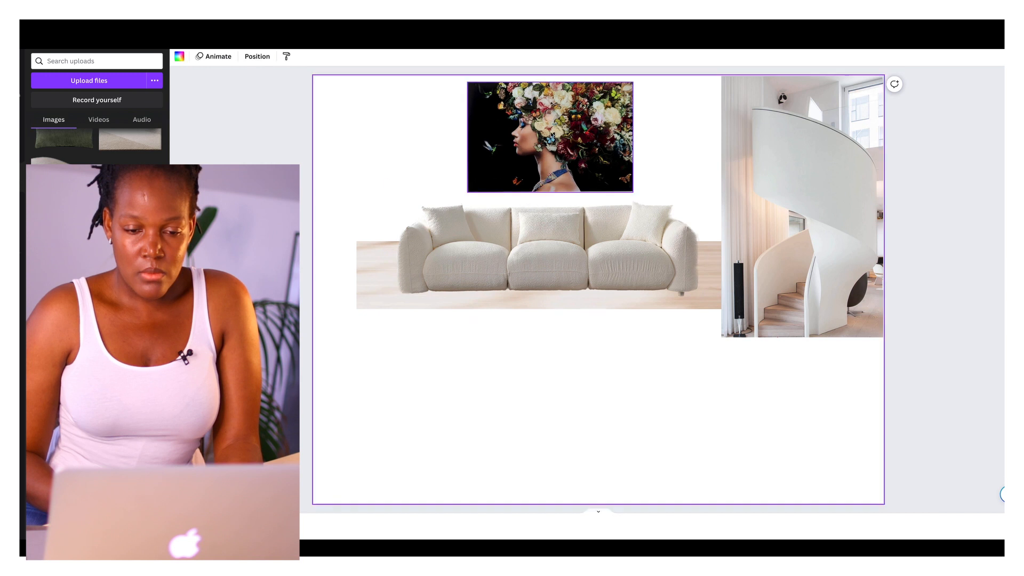
pyautogui.moveTo(592, 160); pyautogui.dragTo(582, 161)
pyautogui.moveTo(623, 192); pyautogui.dragTo(624, 193)
pyautogui.click(628, 370)
# Step: Lower the sofa onto the wooden floor and nudge the flower artwork down to sit centred above it
pyautogui.moveTo(544, 257); pyautogui.dragTo(544, 270)
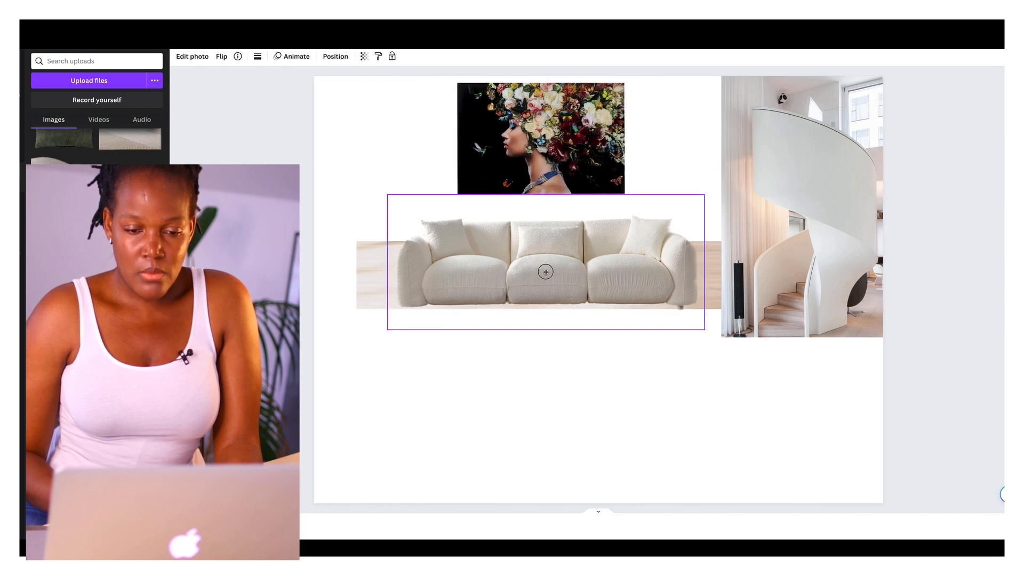
pyautogui.click(543, 476)
pyautogui.moveTo(624, 83); pyautogui.dragTo(623, 84)
pyautogui.moveTo(539, 140); pyautogui.dragTo(546, 144)
# Step: Place the curtained window photo in the page's upper-left corner, shrink it and adjust its height to reach the floor
pyautogui.moveTo(574, 289); pyautogui.dragTo(372, 196)
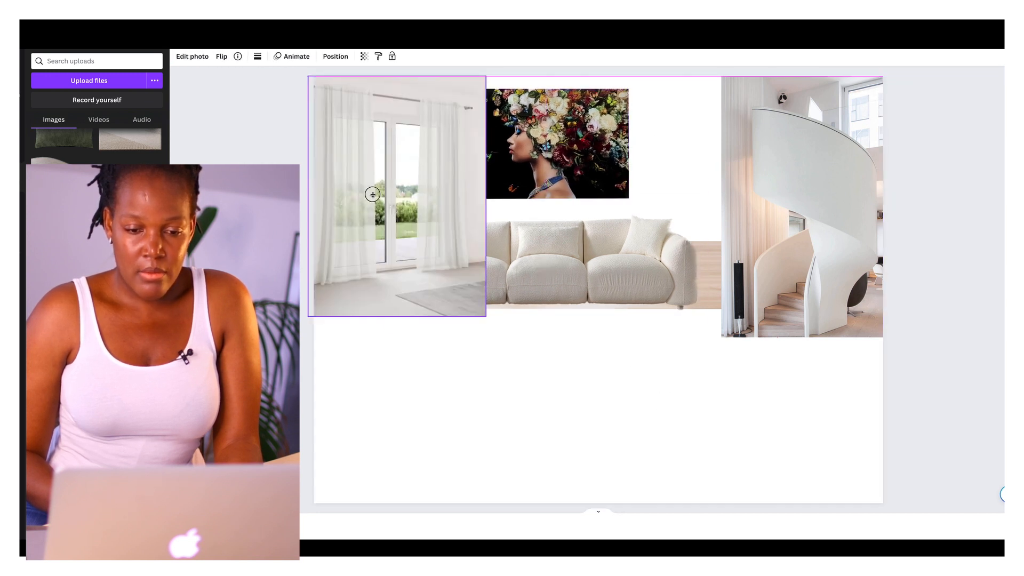
pyautogui.moveTo(484, 315); pyautogui.dragTo(436, 250)
pyautogui.moveTo(386, 192); pyautogui.dragTo(370, 211)
pyautogui.moveTo(356, 268); pyautogui.dragTo(356, 241)
pyautogui.moveTo(380, 206); pyautogui.dragTo(402, 186)
pyautogui.moveTo(314, 220); pyautogui.dragTo(299, 236)
pyautogui.click(341, 341)
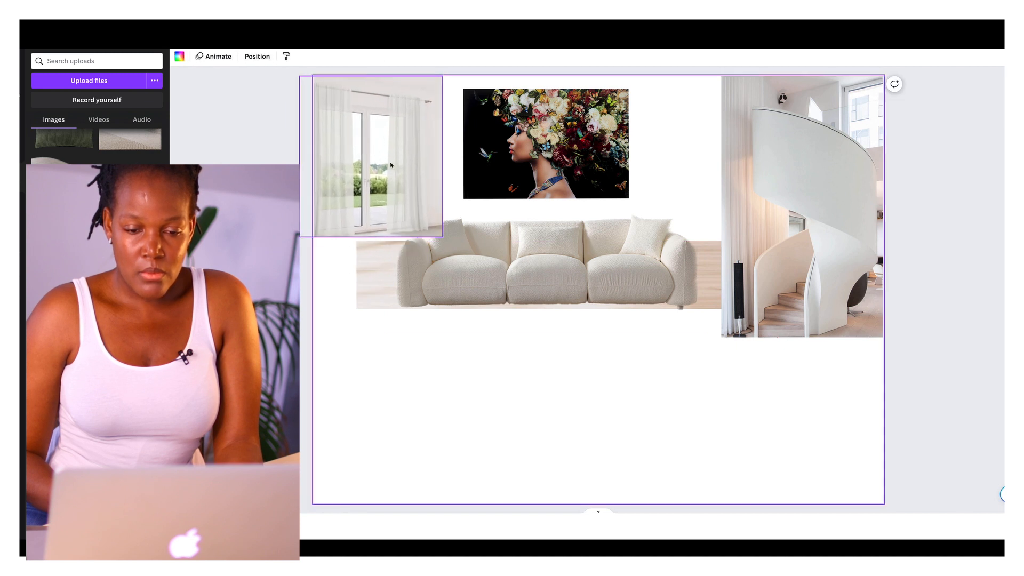
pyautogui.moveTo(370, 182); pyautogui.dragTo(370, 191)
pyautogui.moveTo(370, 86); pyautogui.dragTo(370, 67)
# Step: Send the curtained window photo behind the other images and brighten it with the whole-image adjustments
pyautogui.rightClick(386, 237)
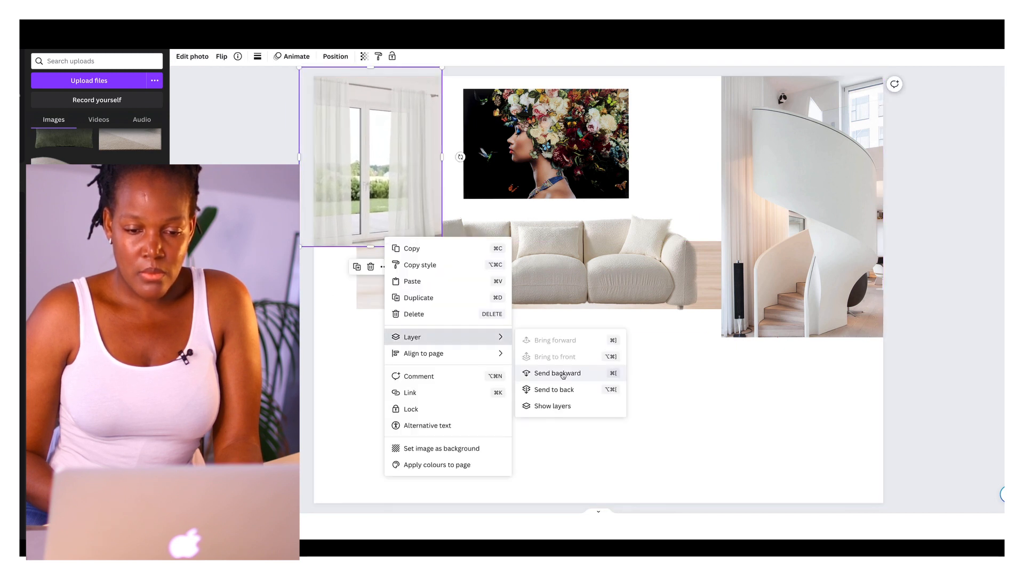
pyautogui.click(555, 384)
pyautogui.click(347, 188)
pyautogui.click(192, 57)
pyautogui.click(100, 62)
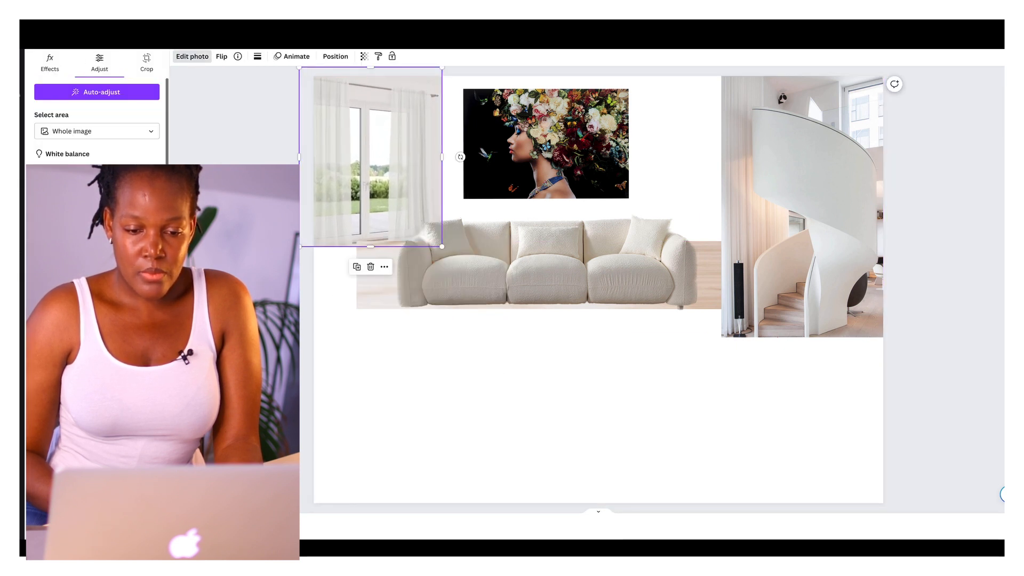
pyautogui.moveTo(96, 267)
pyautogui.mouseDown()
pyautogui.moveTo(136, 266)
pyautogui.moveTo(114, 266)
pyautogui.mouseUp()
pyautogui.click(555, 405)
# Step: Add the tripod floor lamp with the black patterned shade, shrink it and place it between the sofa and the staircase
pyautogui.scroll(-10, 97, 147)
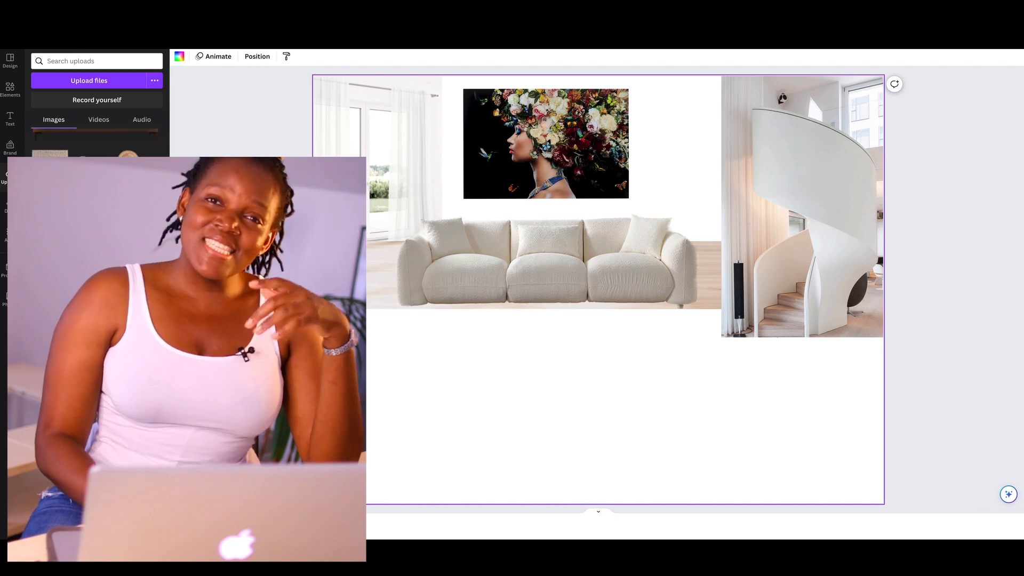
pyautogui.scroll(-2, 97, 142)
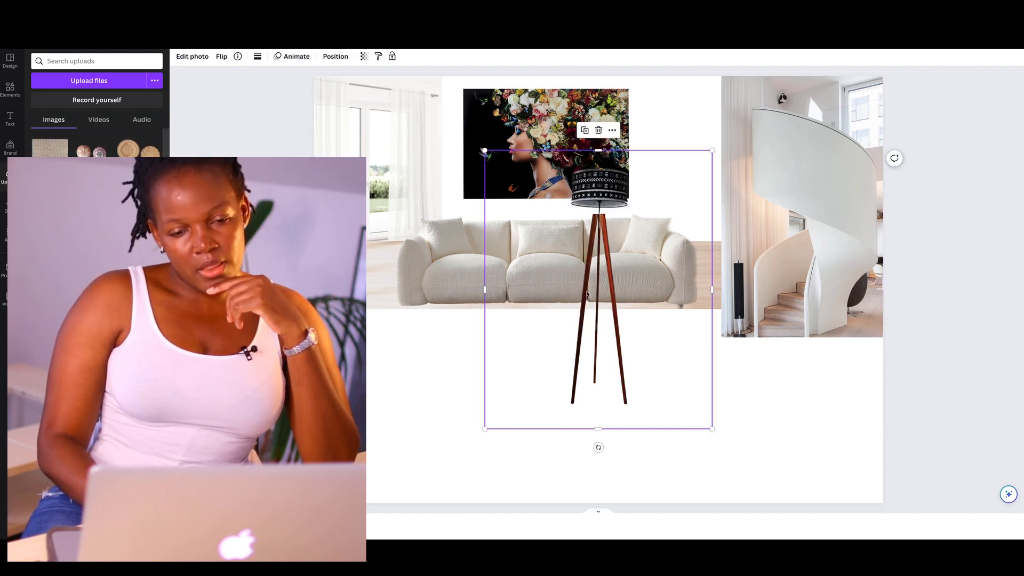
pyautogui.moveTo(610, 285); pyautogui.dragTo(698, 210)
pyautogui.moveTo(571, 354); pyautogui.dragTo(611, 306)
pyautogui.moveTo(697, 203); pyautogui.dragTo(691, 204)
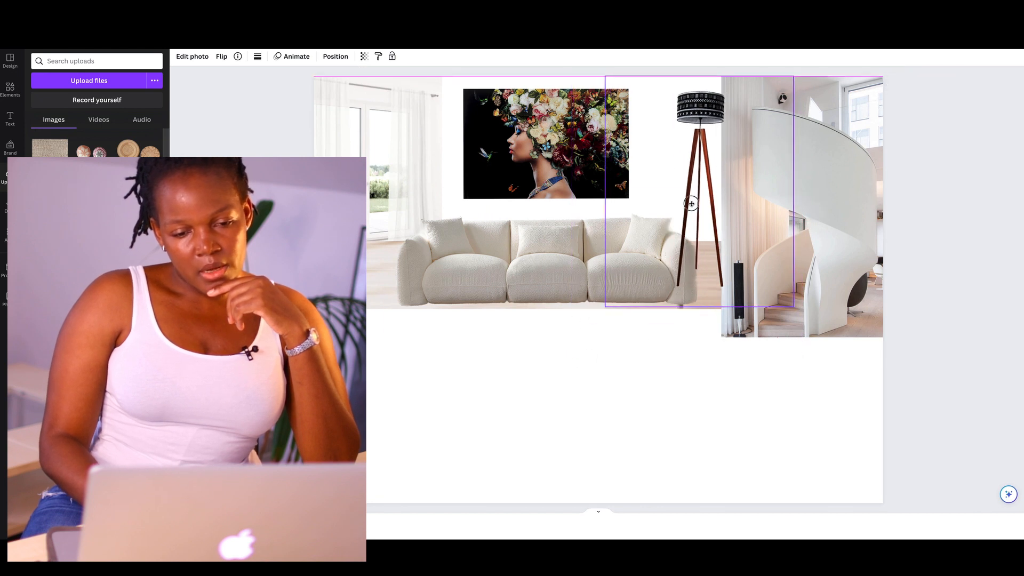
# Step: Send the floor lamp backward by two layers
pyautogui.rightClick(686, 294)
pyautogui.moveTo(746, 393)
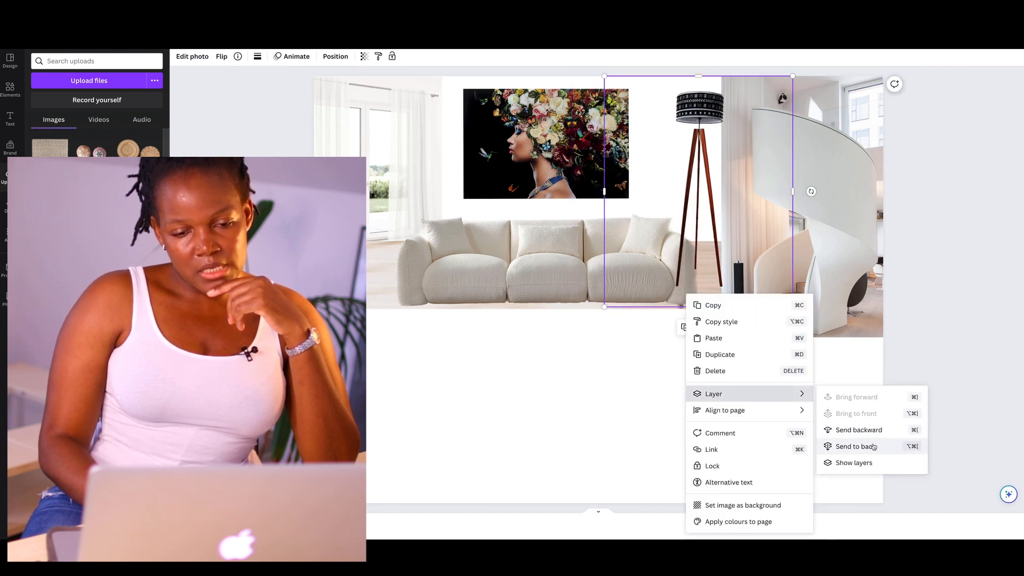
pyautogui.click(878, 429)
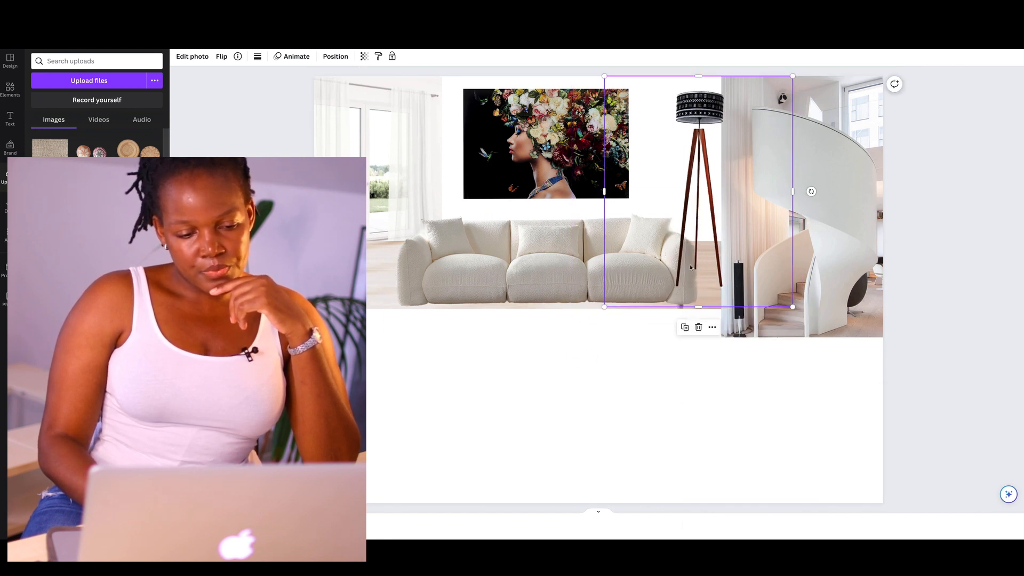
pyautogui.rightClick(688, 271)
pyautogui.moveTo(715, 366)
pyautogui.click(868, 399)
# Step: Reduce the floor lamp's size and send it back one more layer
pyautogui.moveTo(705, 154); pyautogui.dragTo(696, 176)
pyautogui.moveTo(595, 328); pyautogui.dragTo(638, 276)
pyautogui.rightClick(742, 231)
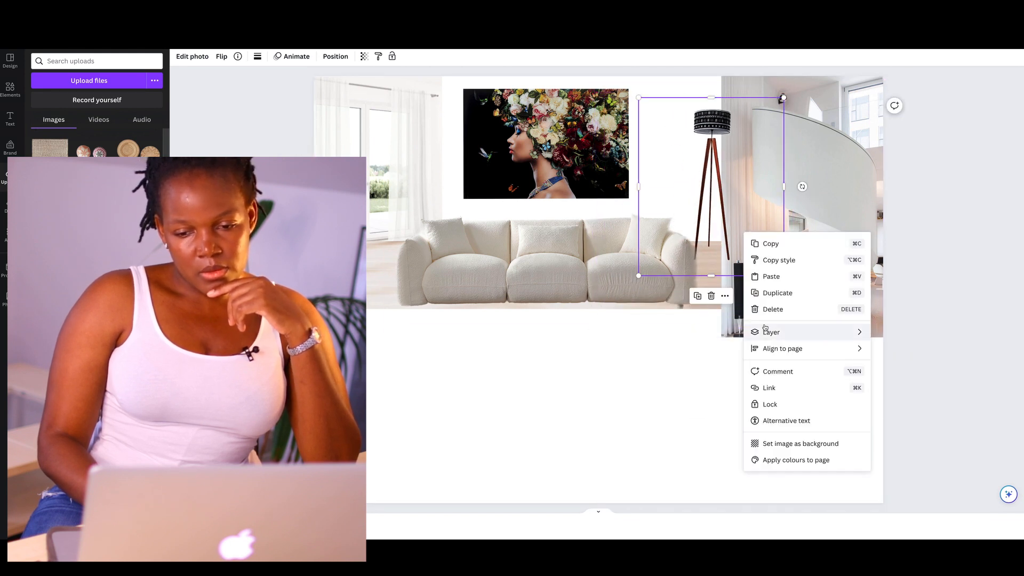
pyautogui.moveTo(766, 331)
pyautogui.click(934, 369)
# Step: Scale the floor lamp down further and set it on the floor just behind the sofa's right armrest
pyautogui.click(772, 452)
pyautogui.moveTo(710, 201); pyautogui.dragTo(692, 216)
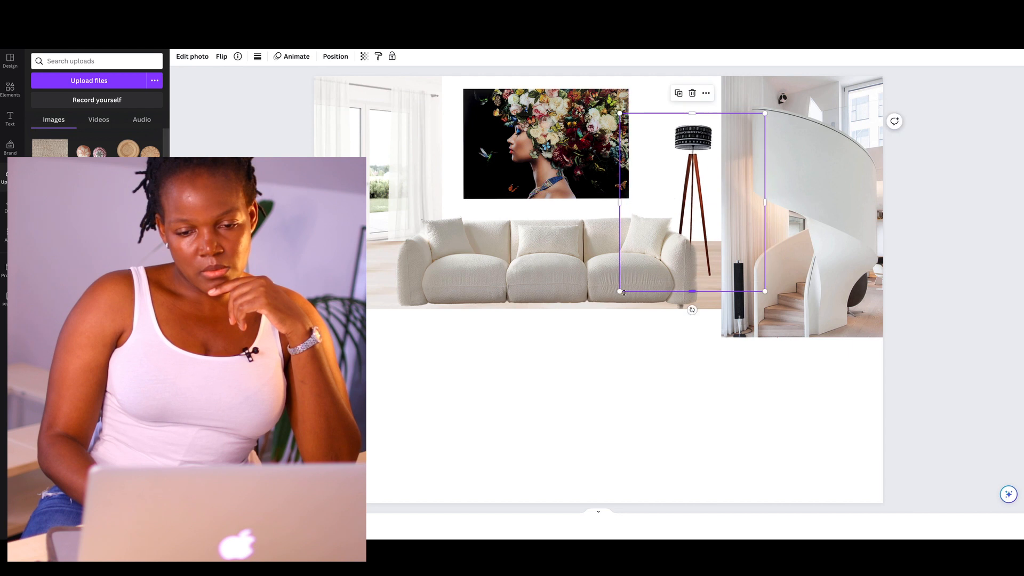
pyautogui.moveTo(619, 292); pyautogui.dragTo(649, 254)
pyautogui.moveTo(712, 206); pyautogui.dragTo(700, 227)
pyautogui.moveTo(753, 275); pyautogui.dragTo(765, 290)
pyautogui.click(693, 244)
pyautogui.moveTo(710, 168); pyautogui.dragTo(699, 165)
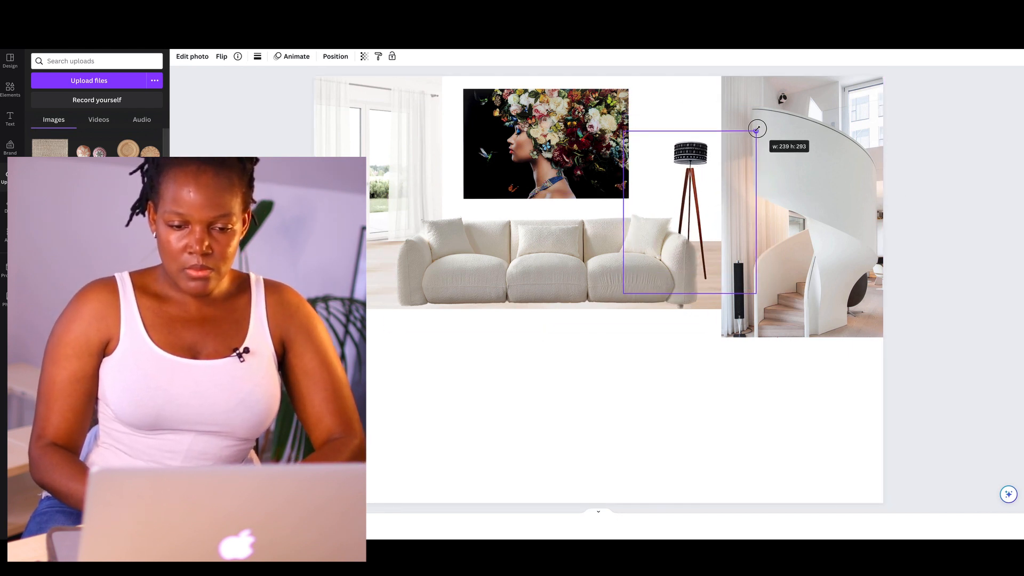
# Step: Shift the sofa right to overlap the lamp's legs and re-centre the flower artwork above it
pyautogui.click(731, 400)
pyautogui.moveTo(656, 269); pyautogui.dragTo(677, 273)
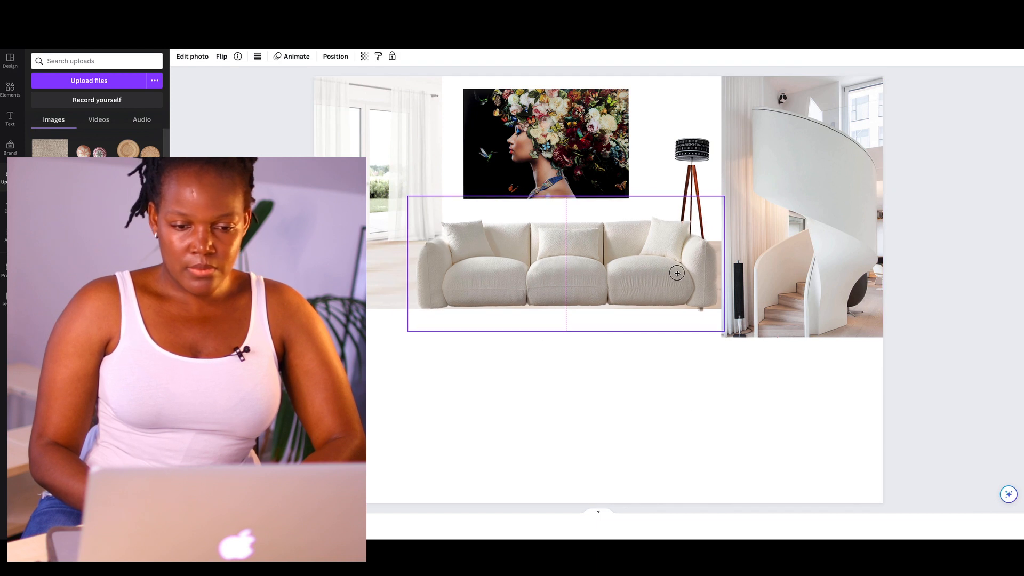
pyautogui.click(685, 405)
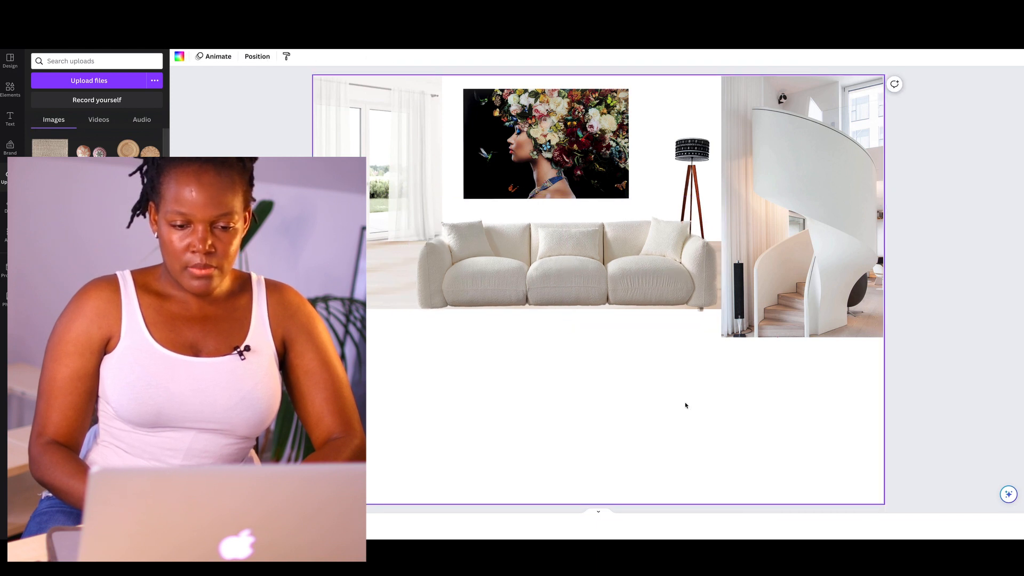
pyautogui.moveTo(585, 162); pyautogui.dragTo(596, 165)
pyautogui.click(654, 399)
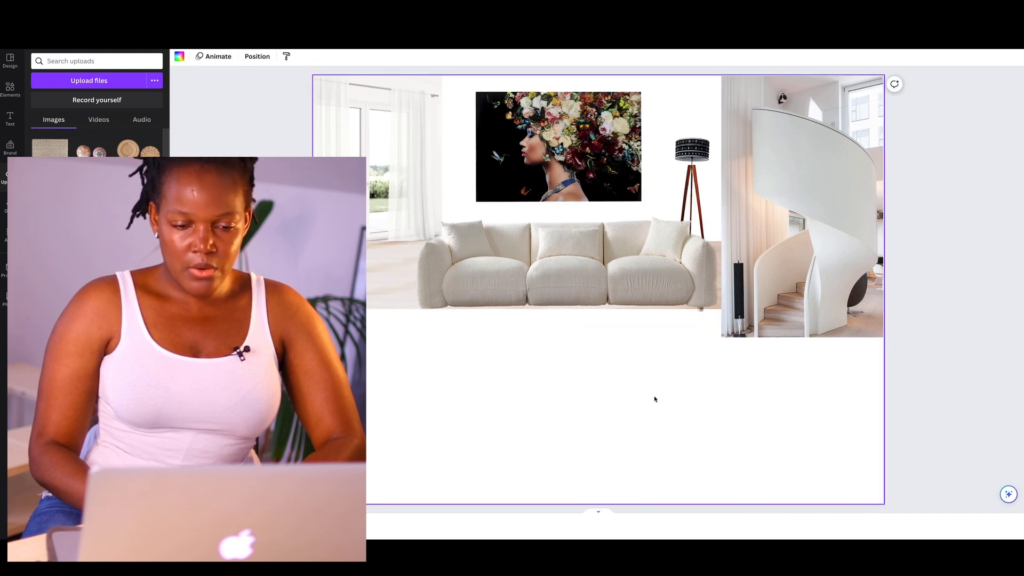
# Step: Duplicate the wooden floor strip, send the copy to the back and extend the floor below the sofa with it
pyautogui.rightClick(394, 297)
pyautogui.click(405, 354)
pyautogui.rightClick(663, 314)
pyautogui.moveTo(693, 410)
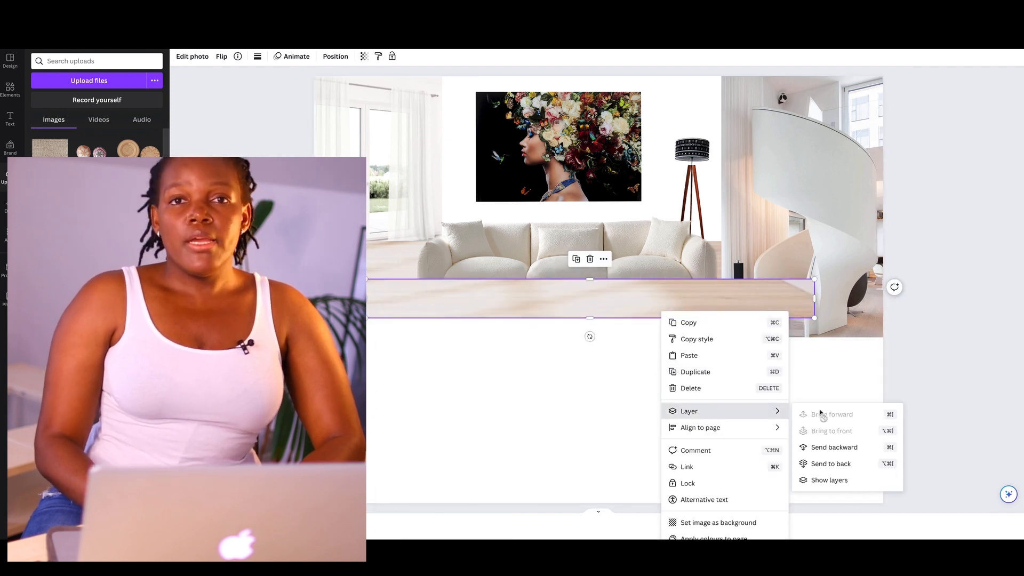
pyautogui.click(849, 461)
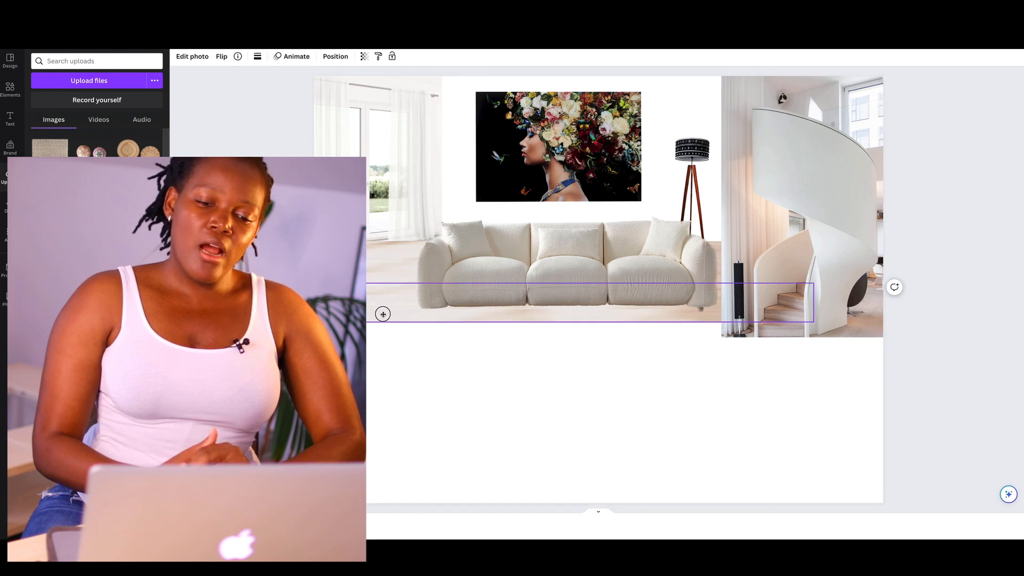
pyautogui.moveTo(382, 314); pyautogui.dragTo(375, 324)
pyautogui.click(505, 397)
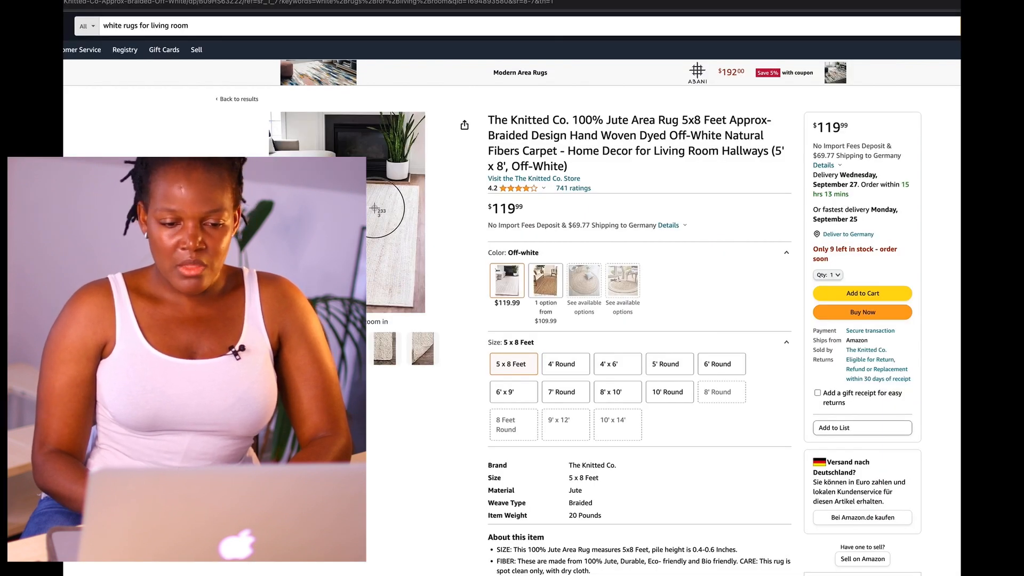
# Step: On Amazon, capture the off-white jute rug from the product photo of The Knitted Co. 5x8 rug
pyautogui.moveTo(431, 209); pyautogui.dragTo(432, 215)
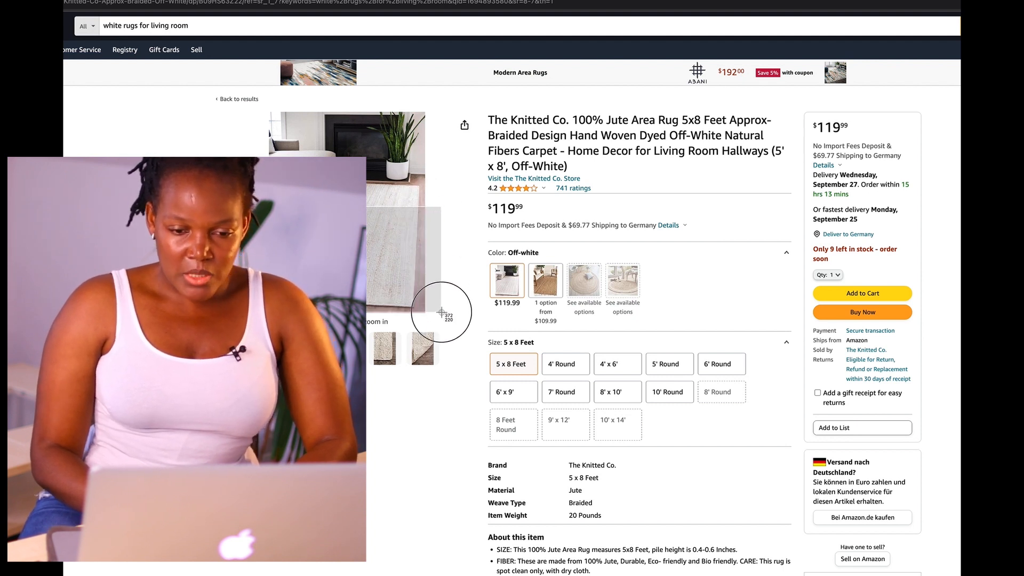
pyautogui.moveTo(441, 313); pyautogui.dragTo(442, 315)
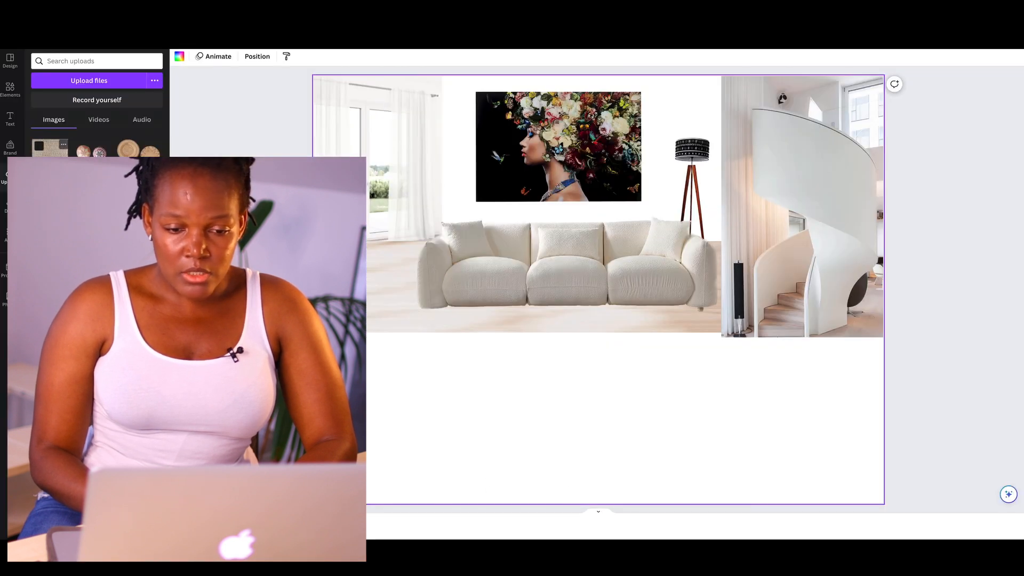
# Step: Add the captured jute rug to the board, enlarge it and tuck its upper edge behind the sofa
pyautogui.click(50, 151)
pyautogui.moveTo(586, 299); pyautogui.dragTo(602, 340)
pyautogui.moveTo(481, 464); pyautogui.dragTo(551, 395)
pyautogui.moveTo(638, 258); pyautogui.dragTo(607, 339)
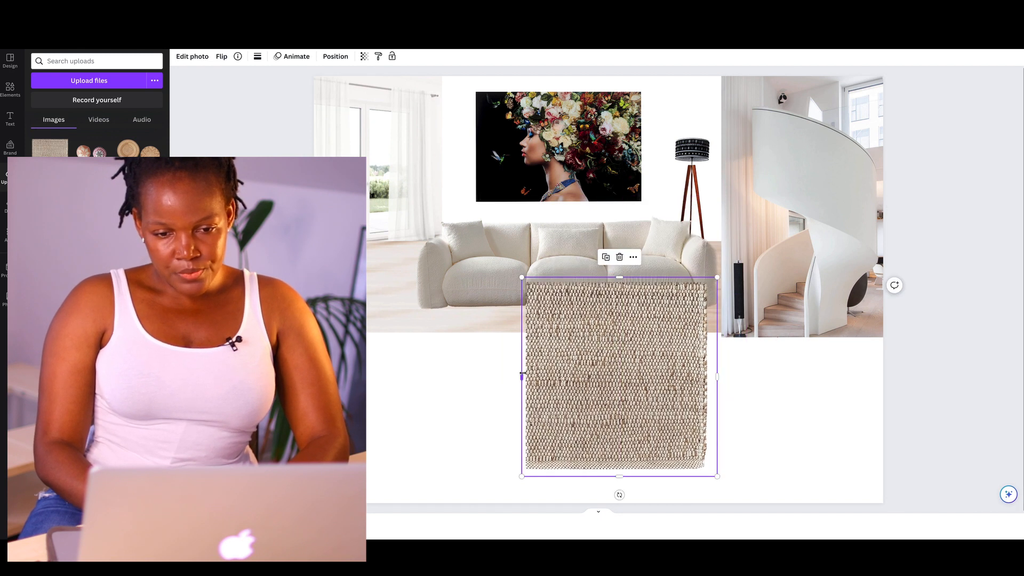
pyautogui.moveTo(521, 376); pyautogui.dragTo(488, 377)
pyautogui.moveTo(604, 472)
pyautogui.mouseDown()
pyautogui.moveTo(604, 484)
pyautogui.moveTo(605, 476)
pyautogui.mouseUp()
pyautogui.moveTo(489, 480); pyautogui.dragTo(471, 493)
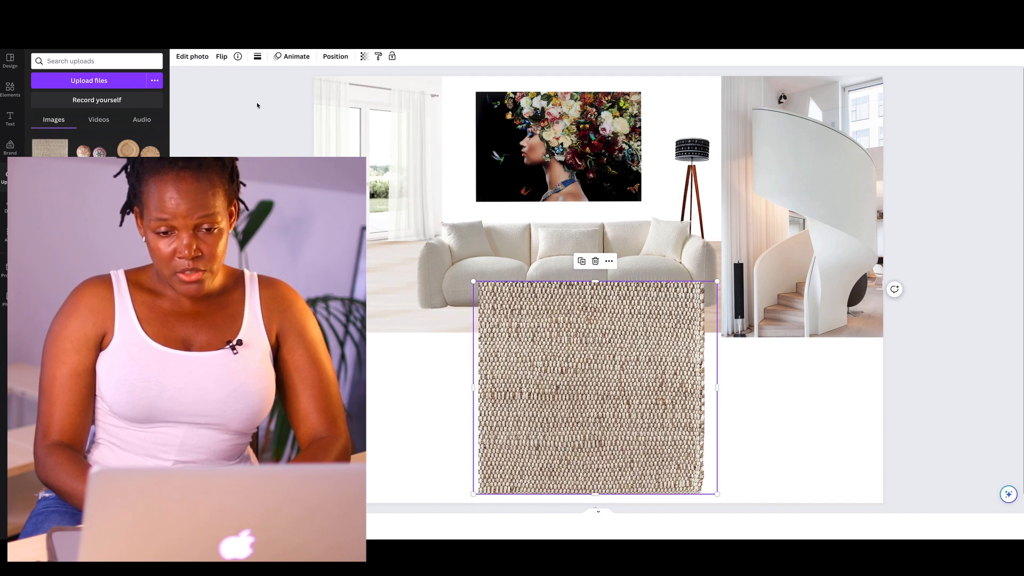
pyautogui.click(783, 415)
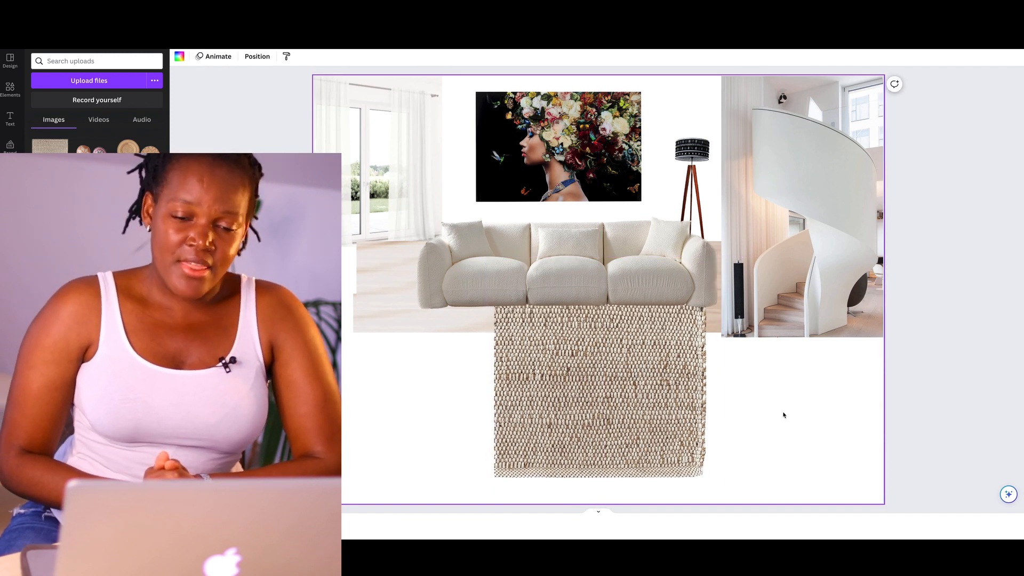
# Step: Nudge the jute rug slightly left beneath the sofa
pyautogui.moveTo(649, 369); pyautogui.dragTo(652, 368)
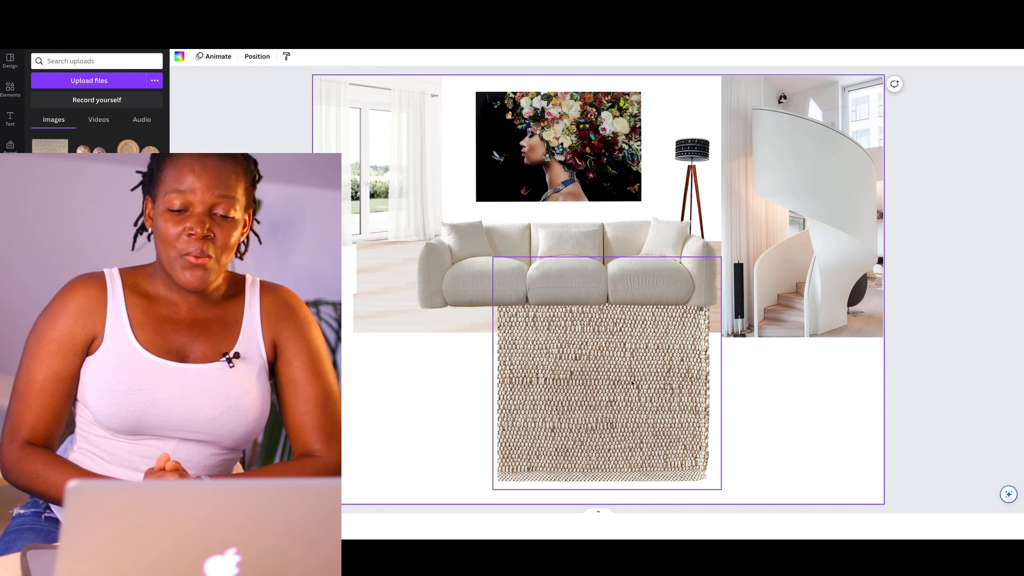
pyautogui.moveTo(651, 369); pyautogui.dragTo(625, 380)
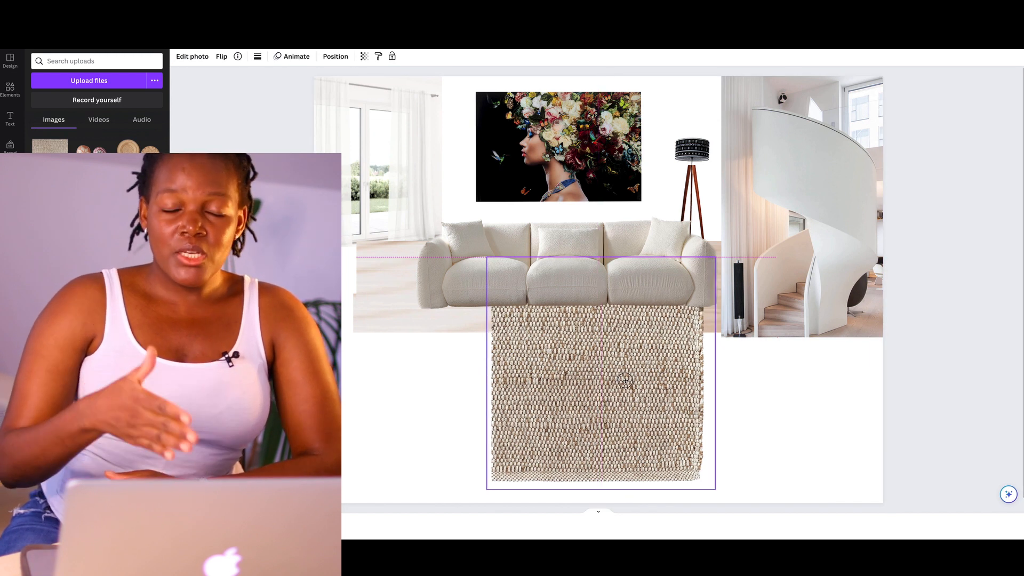
pyautogui.click(792, 397)
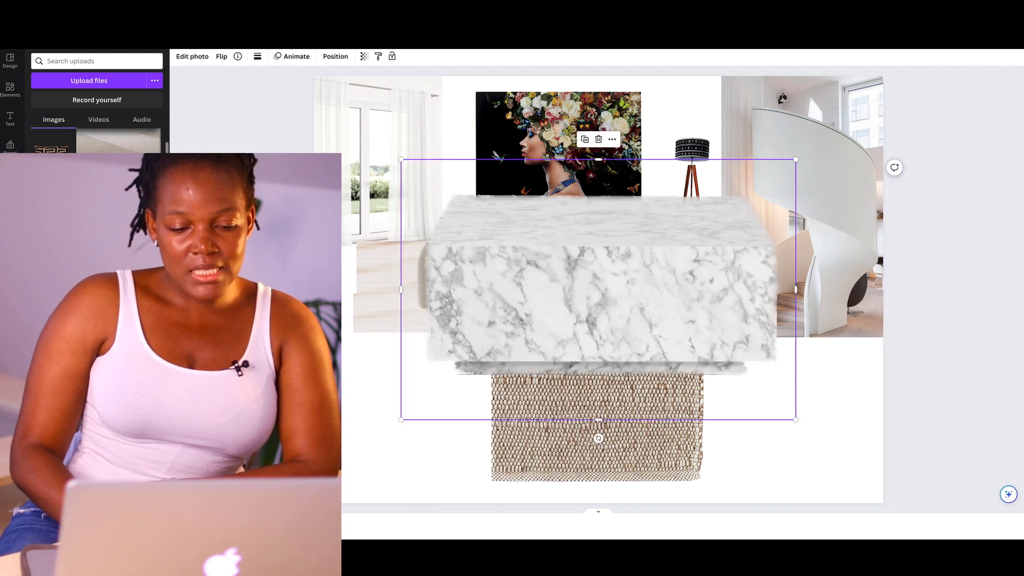
# Step: Try a scaled-down white marble coffee table on the rug and delete it
pyautogui.moveTo(524, 292); pyautogui.dragTo(523, 292)
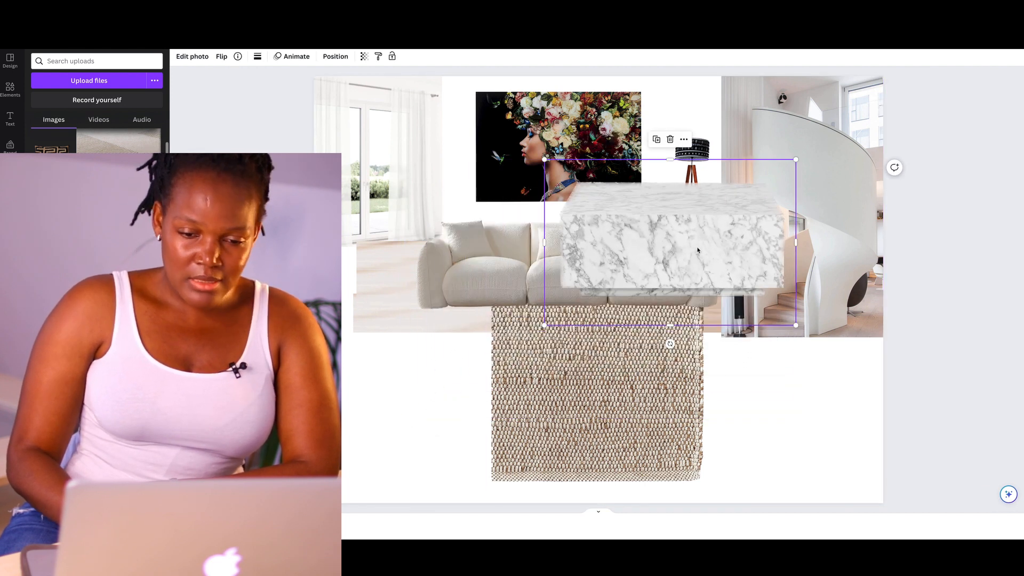
pyautogui.moveTo(696, 245); pyautogui.dragTo(604, 353)
pyautogui.moveTo(703, 433); pyautogui.dragTo(734, 443)
pyautogui.moveTo(624, 385); pyautogui.dragTo(609, 386)
pyautogui.click(782, 409)
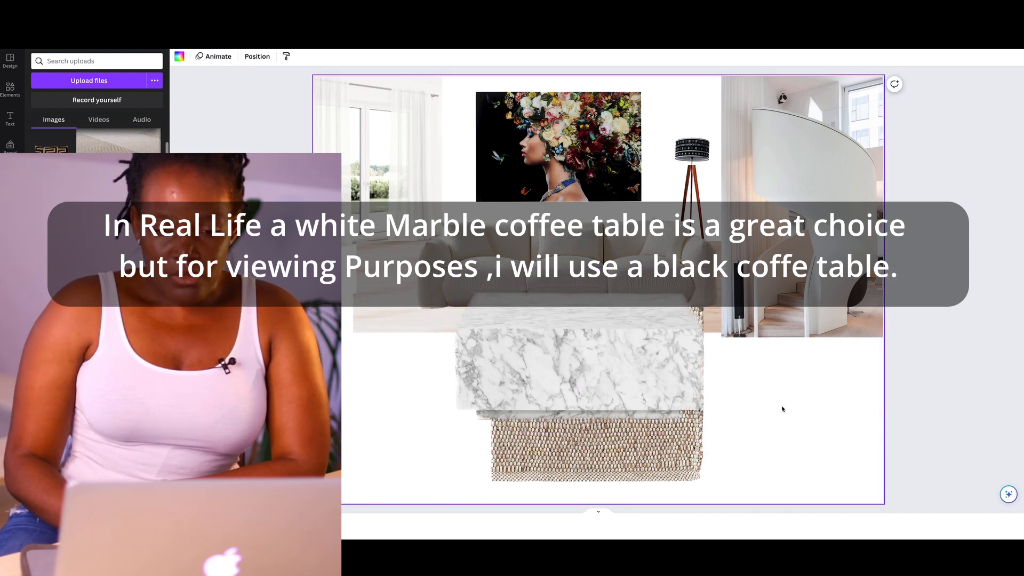
pyautogui.click(586, 321)
pyautogui.press('BackSpace')
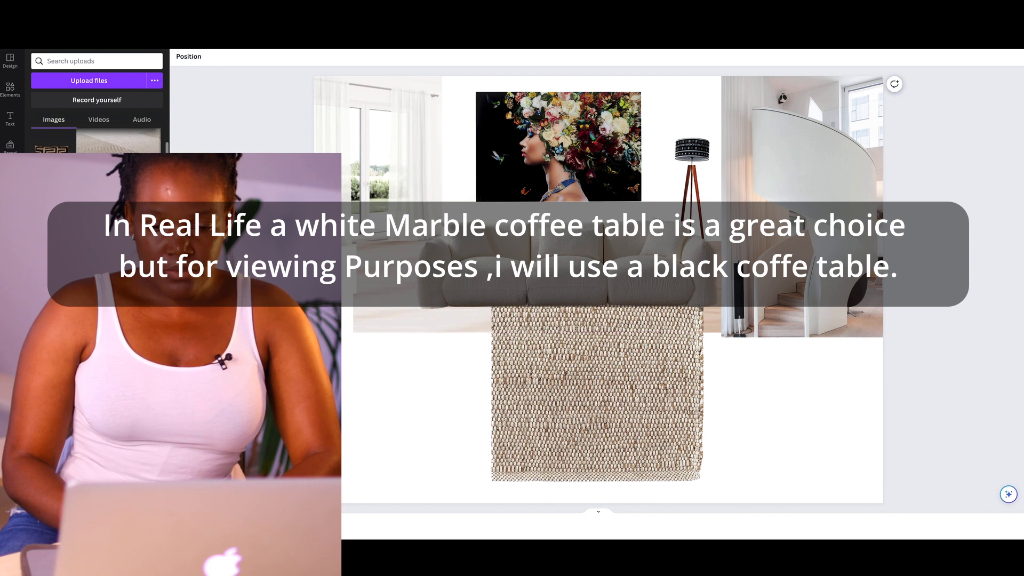
# Step: Try a scaled-down black marble coffee table on the rug and delete it
pyautogui.click(96, 267)
pyautogui.moveTo(404, 382); pyautogui.dragTo(539, 317)
pyautogui.moveTo(700, 299); pyautogui.dragTo(627, 398)
pyautogui.click(790, 423)
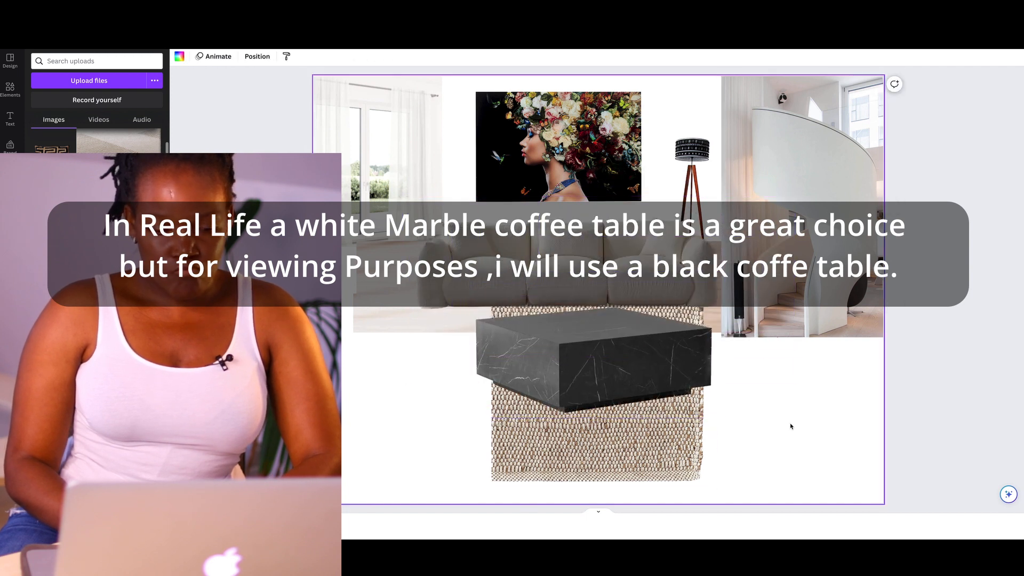
pyautogui.click(640, 347)
pyautogui.press('BackSpace')
# Step: Add the dark grey two-tier coffee table with the open magazine, scale it down and centre it on the rug
pyautogui.click(96, 267)
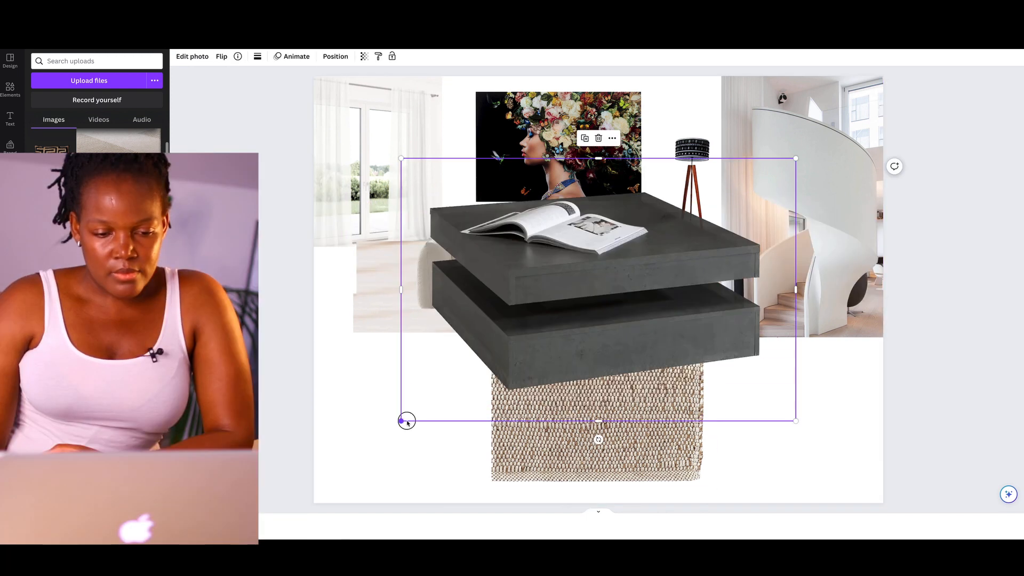
pyautogui.moveTo(403, 420); pyautogui.dragTo(536, 331)
pyautogui.moveTo(611, 293); pyautogui.dragTo(540, 411)
pyautogui.moveTo(467, 449); pyautogui.dragTo(489, 443)
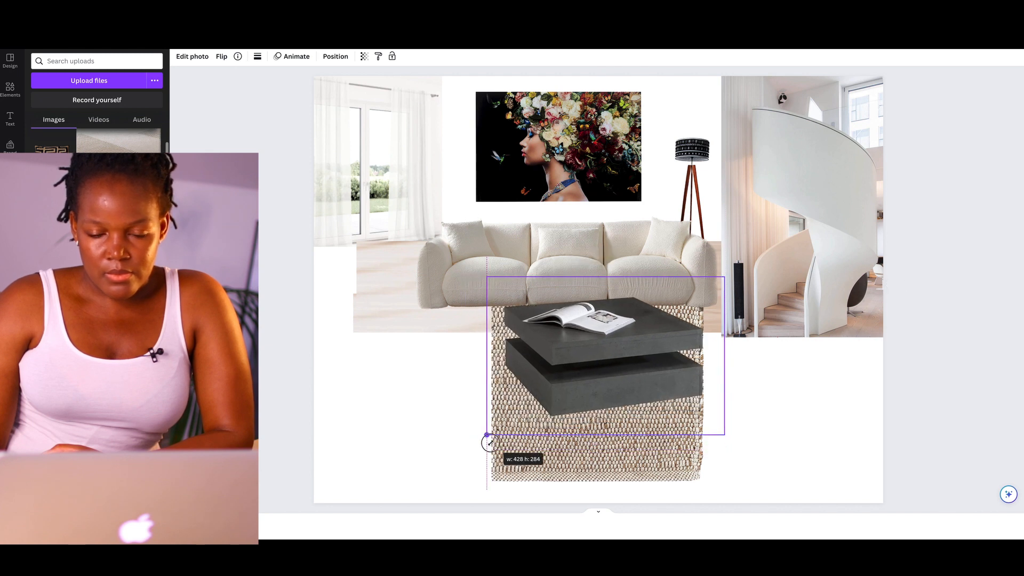
pyautogui.moveTo(587, 381)
pyautogui.mouseDown()
pyautogui.moveTo(576, 388)
pyautogui.moveTo(583, 368)
pyautogui.mouseUp()
pyautogui.click(760, 420)
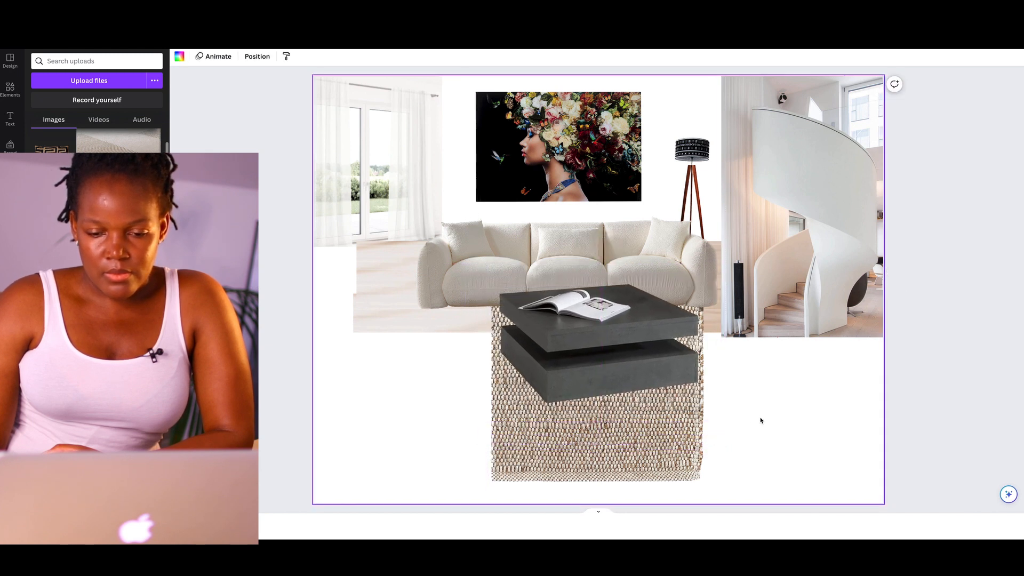
# Step: Enlarge the dark grey coffee table and reposition it in front of the sofa
pyautogui.click(667, 355)
pyautogui.moveTo(479, 421); pyautogui.dragTo(453, 441)
pyautogui.moveTo(610, 361); pyautogui.dragTo(597, 371)
pyautogui.click(805, 409)
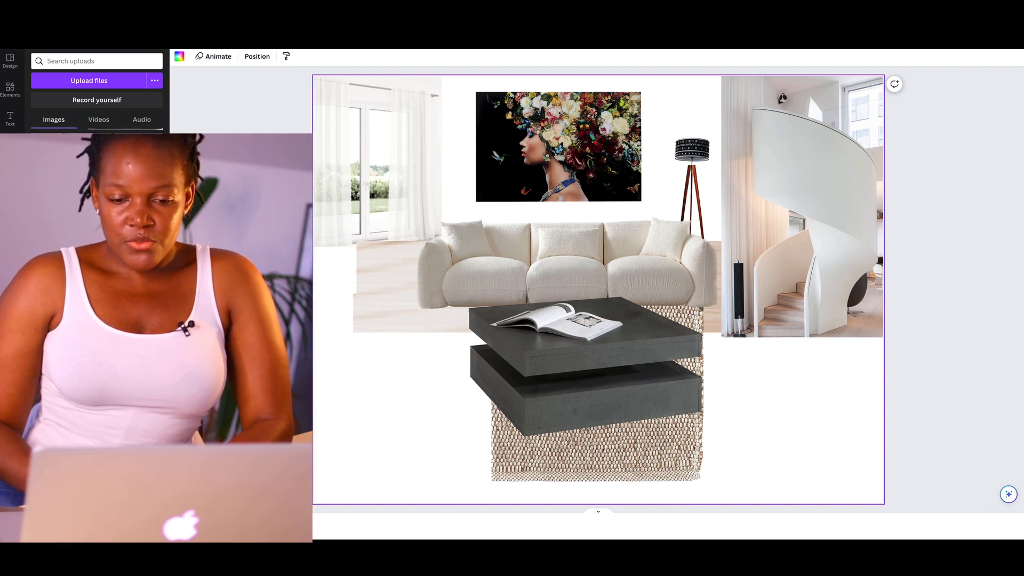
# Step: Scale the dark wood TV console down and place it in the board's lower left area
pyautogui.moveTo(654, 329); pyautogui.dragTo(596, 418)
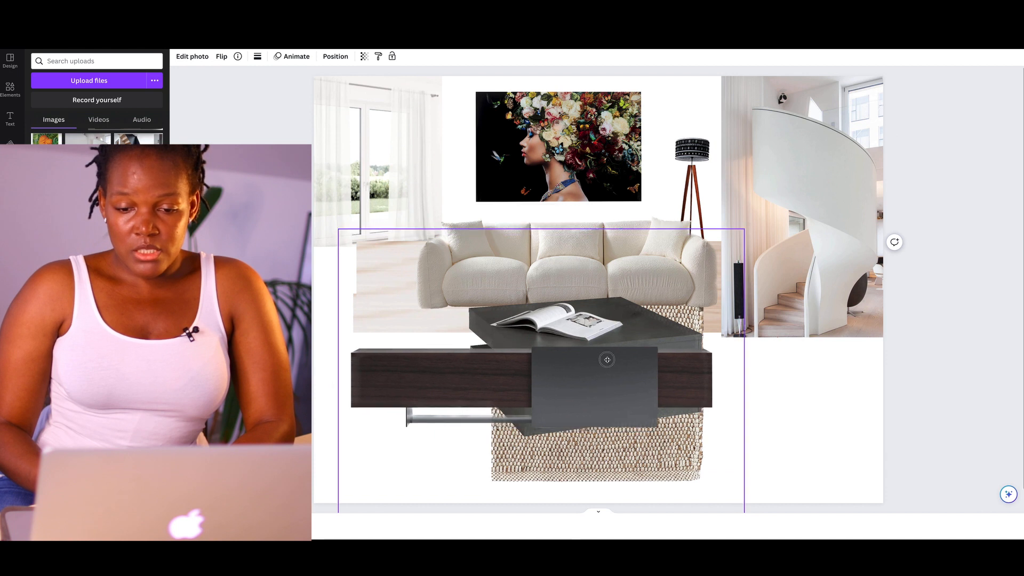
pyautogui.moveTo(605, 357); pyautogui.dragTo(612, 255)
pyautogui.moveTo(345, 427); pyautogui.dragTo(459, 342)
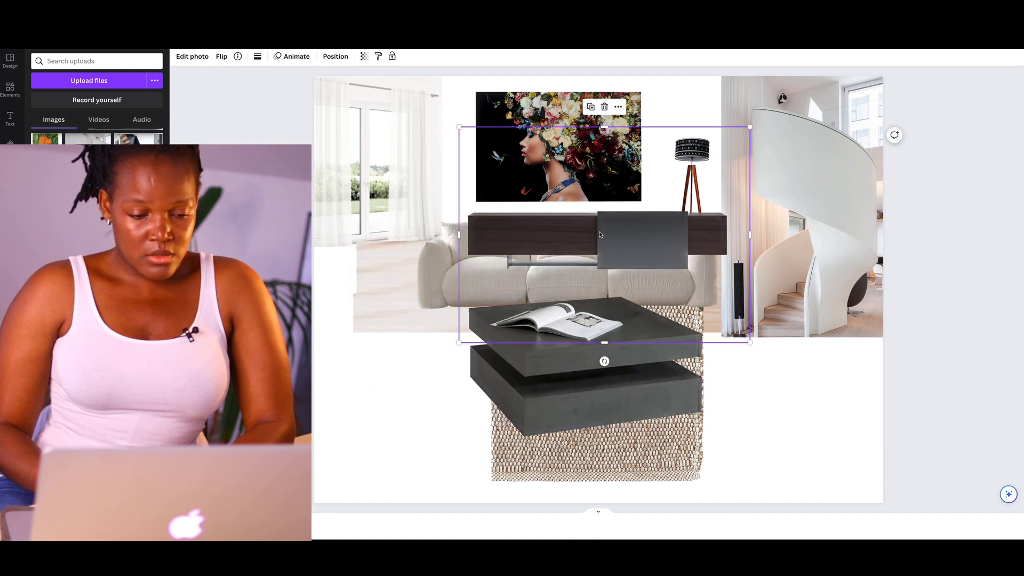
pyautogui.moveTo(599, 235); pyautogui.dragTo(462, 435)
# Step: Move the coffee table up closer to the sofa and shift the TV console right over the rug's lower part
pyautogui.click(506, 416)
pyautogui.moveTo(566, 379); pyautogui.dragTo(570, 368)
pyautogui.click(477, 428)
pyautogui.moveTo(519, 465); pyautogui.dragTo(532, 407)
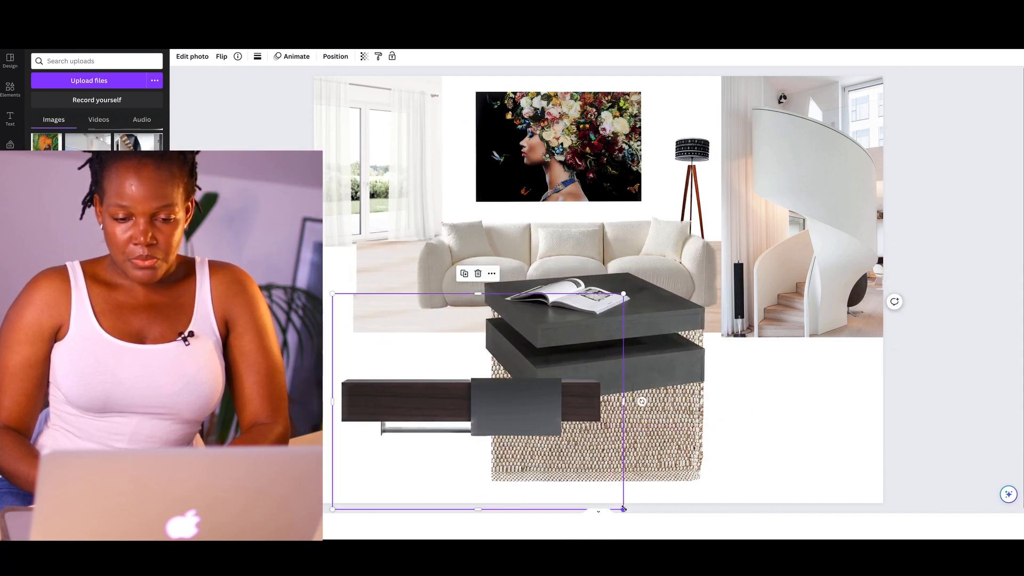
# Step: Enlarge the TV console and set it along the board's bottom edge, overlapping the rug's lower left corner
pyautogui.moveTo(624, 508); pyautogui.dragTo(713, 574)
pyautogui.moveTo(528, 438); pyautogui.dragTo(504, 461)
pyautogui.click(948, 437)
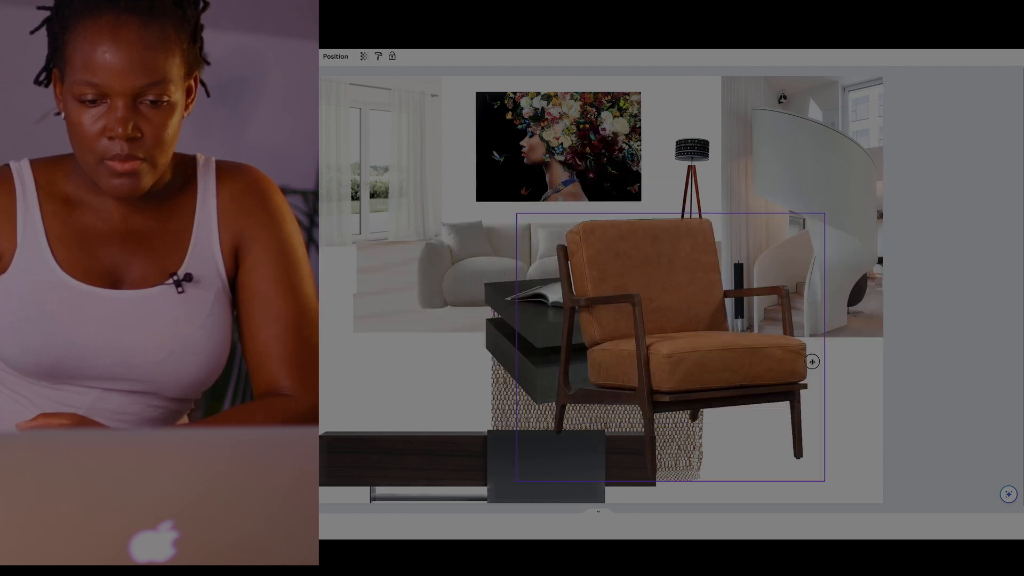
# Step: Scale the tan leather armchair down and place it below the spiral staircase photo
pyautogui.moveTo(663, 320); pyautogui.dragTo(757, 436)
pyautogui.moveTo(692, 490); pyautogui.dragTo(730, 457)
pyautogui.moveTo(827, 387); pyautogui.dragTo(823, 400)
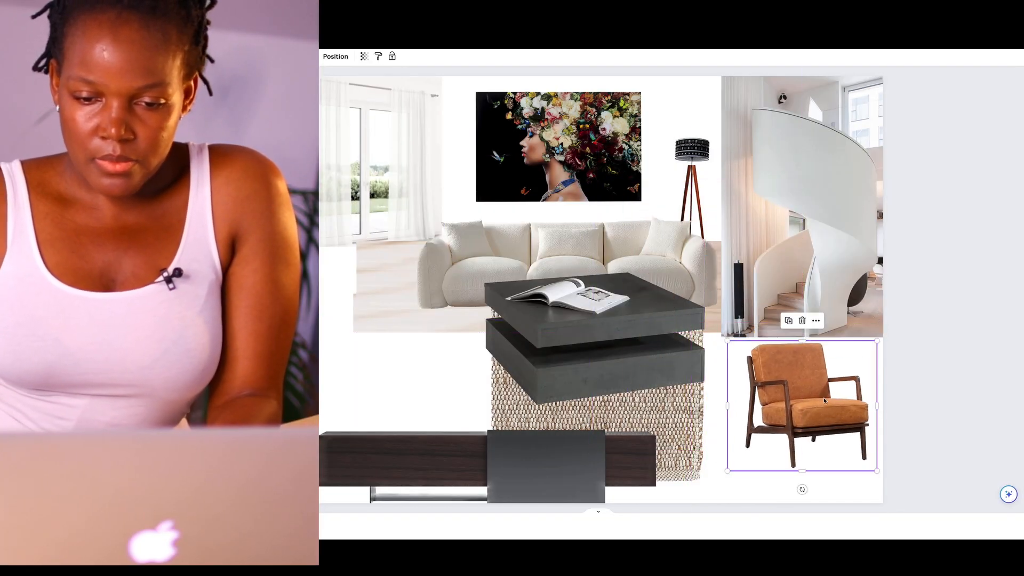
# Step: Flip the armchair horizontally to face the coffee table and fine-tune its size and position
pyautogui.hotkey('shift', 'h')
pyautogui.moveTo(727, 471); pyautogui.dragTo(744, 456)
pyautogui.moveTo(810, 405); pyautogui.dragTo(808, 427)
pyautogui.click(932, 443)
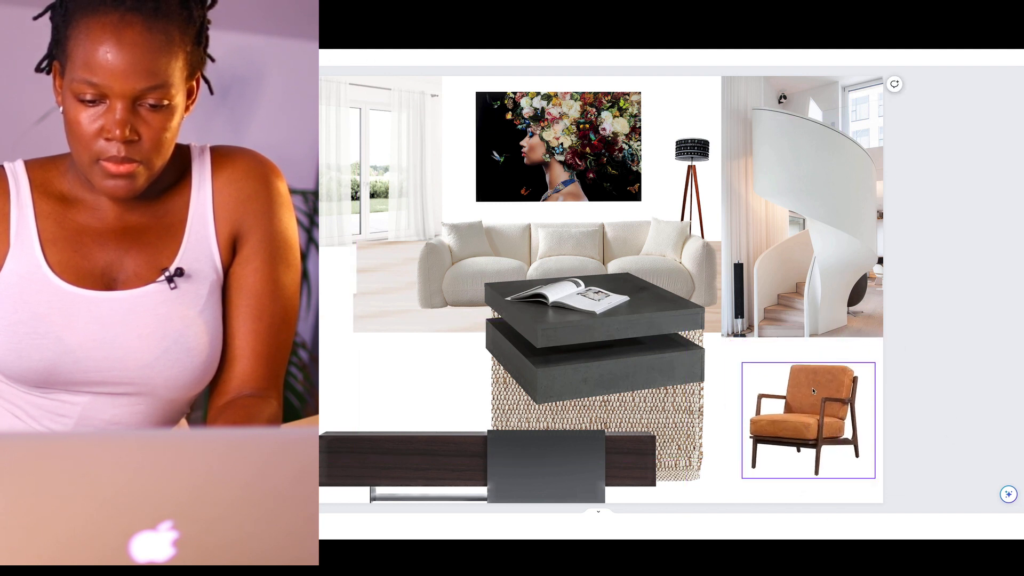
pyautogui.click(805, 434)
pyautogui.moveTo(742, 478); pyautogui.dragTo(735, 483)
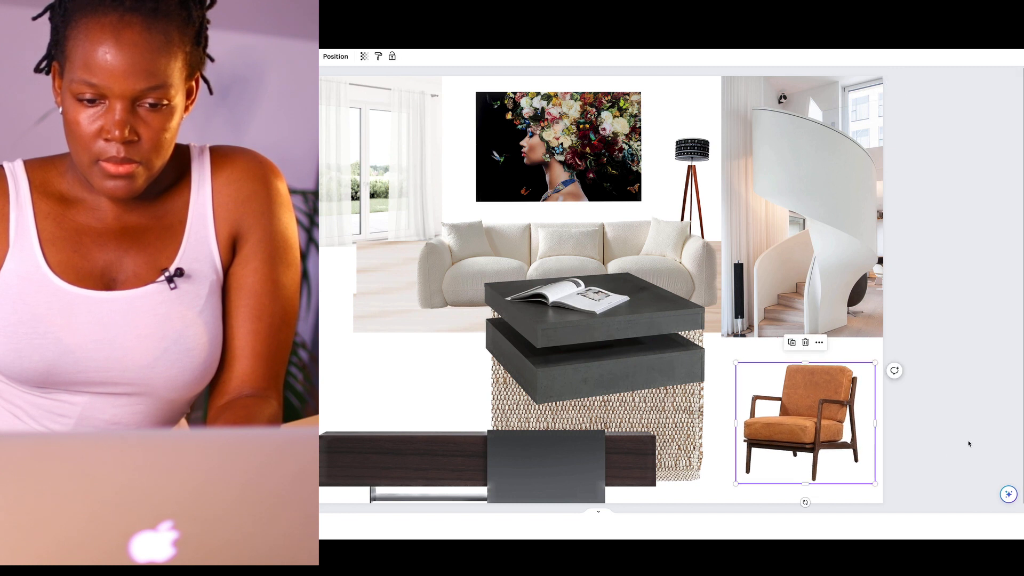
pyautogui.click(958, 438)
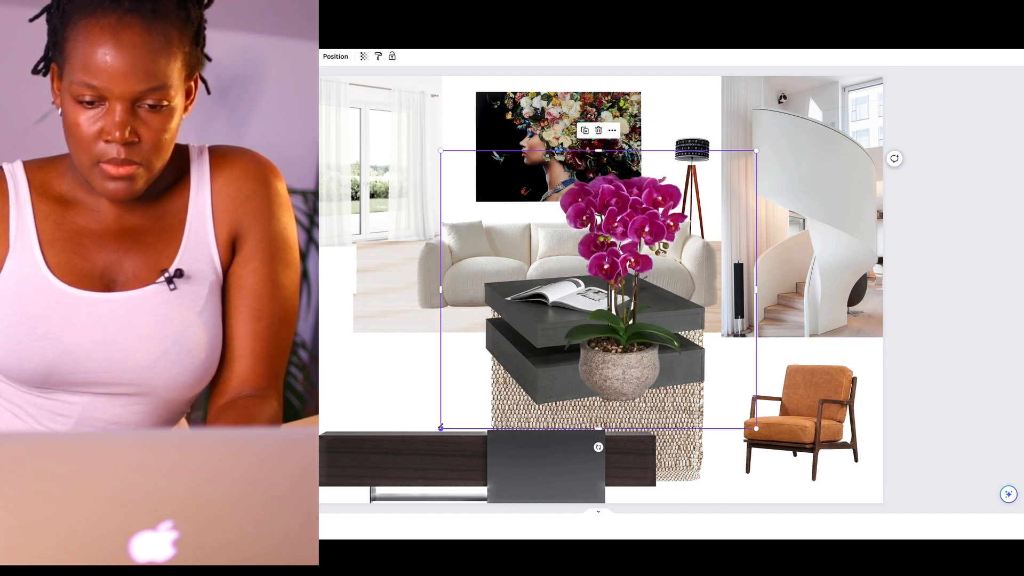
# Step: Scale the potted purple orchid down and stand it on the coffee table behind the open magazine
pyautogui.moveTo(439, 427); pyautogui.dragTo(629, 263)
pyautogui.moveTo(706, 229); pyautogui.dragTo(623, 269)
pyautogui.moveTo(545, 302); pyautogui.dragTo(568, 282)
pyautogui.moveTo(635, 252); pyautogui.dragTo(626, 273)
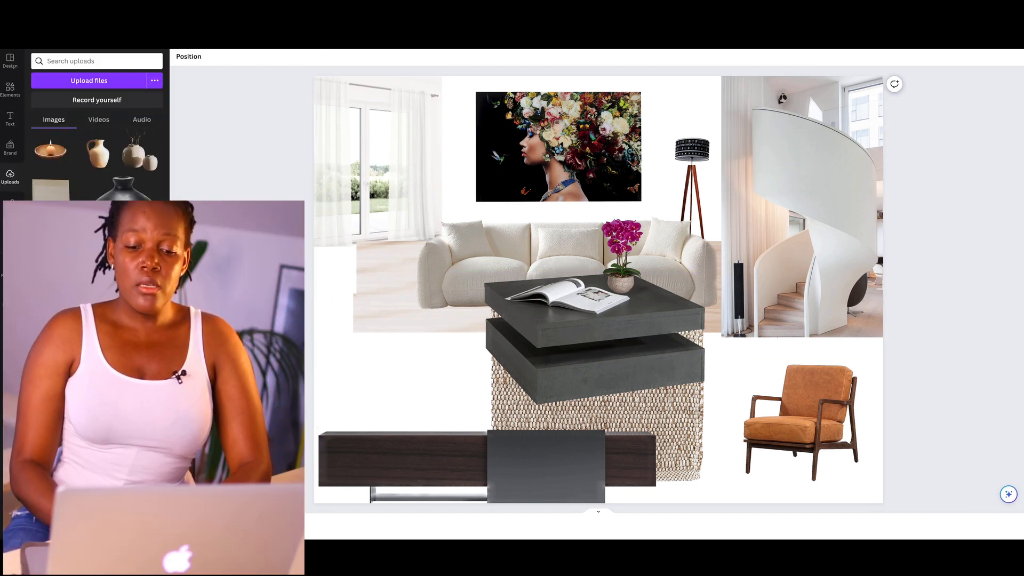
# Step: Add the palm in the peach pot, scale it down, move it beside the armchair and change its layer order
pyautogui.scroll(-3, 97, 163)
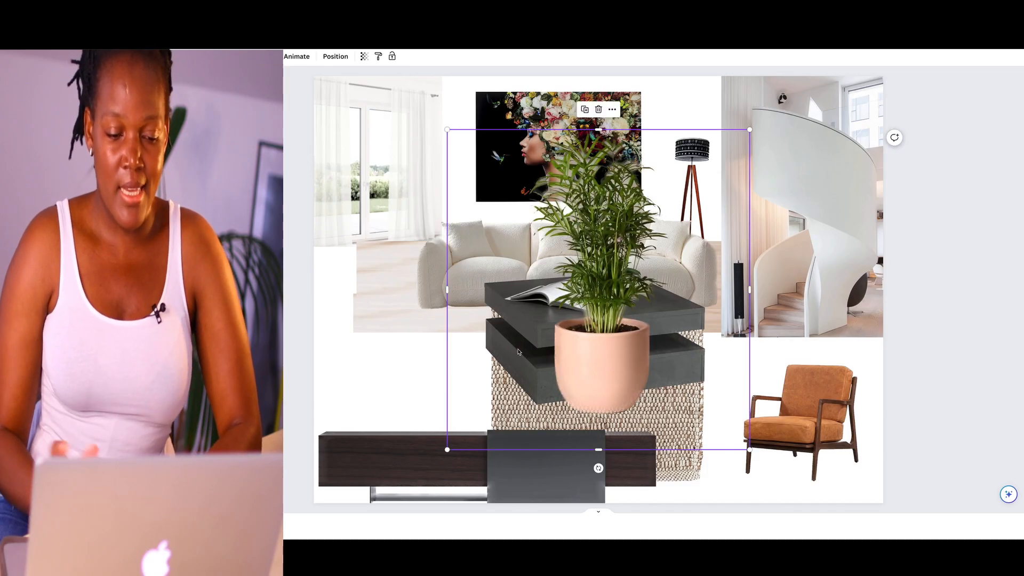
pyautogui.moveTo(446, 449); pyautogui.dragTo(578, 379)
pyautogui.moveTo(659, 281); pyautogui.dragTo(761, 356)
pyautogui.rightClick(762, 356)
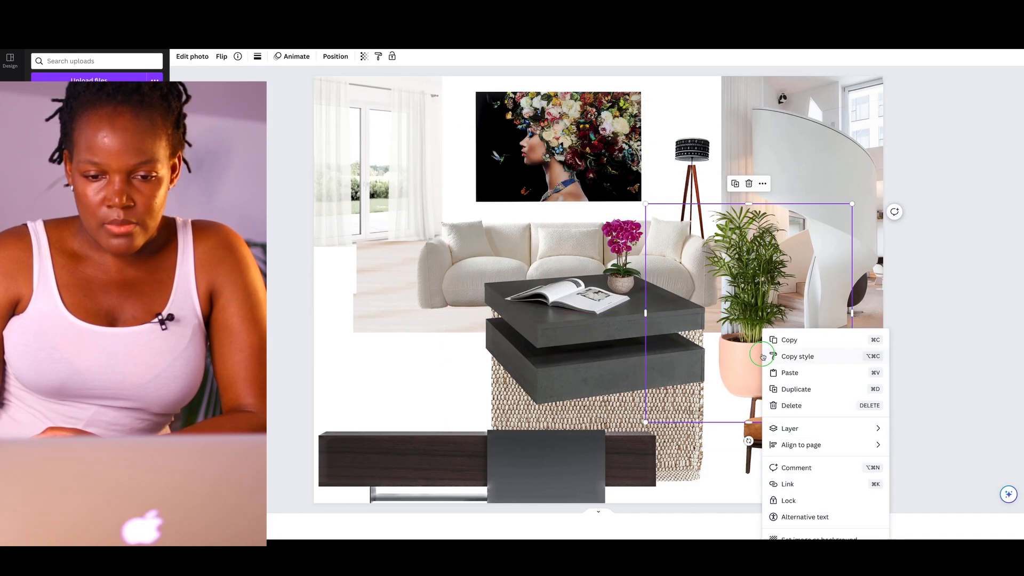
pyautogui.moveTo(794, 427)
pyautogui.click(925, 466)
# Step: Enlarge the potted palm slightly and move it up between the sofa's right armrest and the staircase
pyautogui.moveTo(852, 423); pyautogui.dragTo(840, 410)
pyautogui.moveTo(841, 207); pyautogui.dragTo(864, 182)
pyautogui.moveTo(751, 379); pyautogui.dragTo(745, 363)
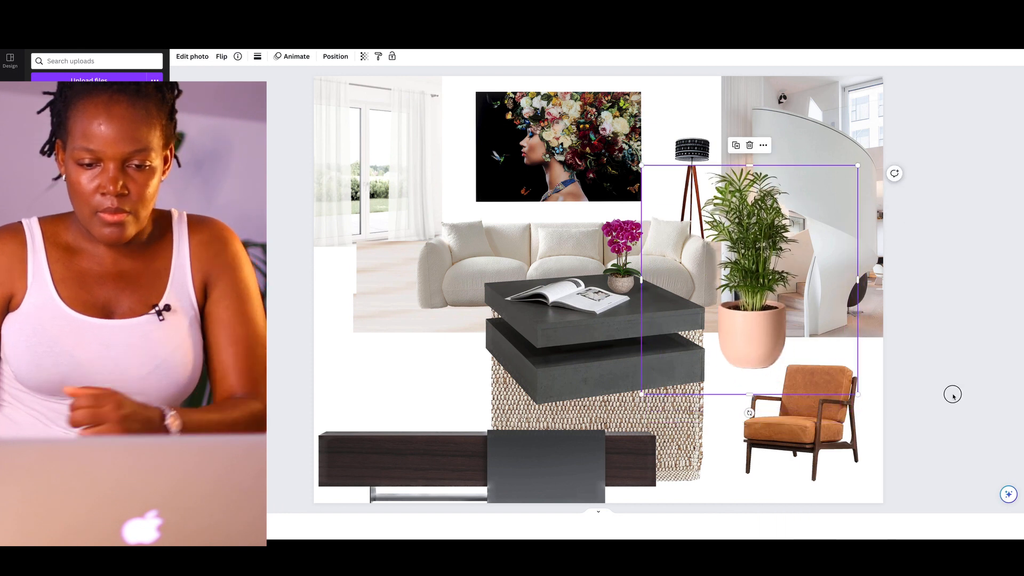
pyautogui.click(951, 393)
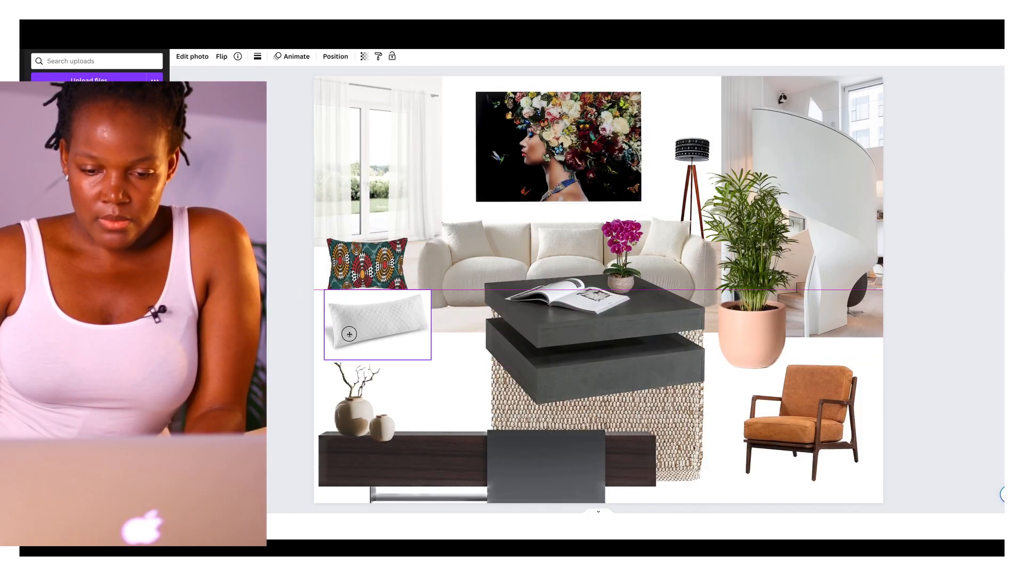
# Step: Set the white pillow under the patterned cushion and layer the rust arrow-print cushion, scaled down, over both
pyautogui.moveTo(343, 337); pyautogui.dragTo(344, 339)
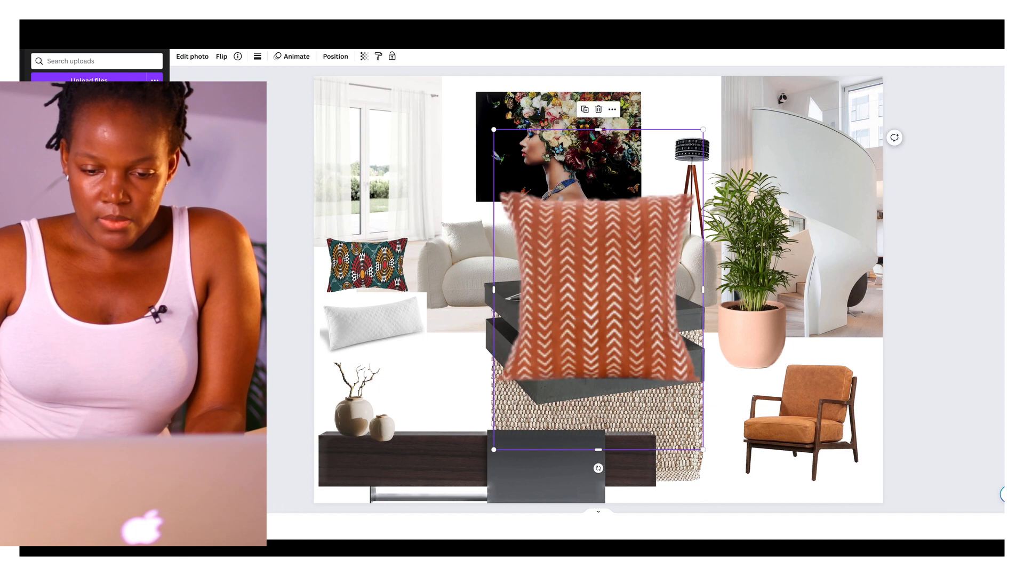
pyautogui.moveTo(494, 448); pyautogui.dragTo(613, 265)
pyautogui.moveTo(658, 213); pyautogui.dragTo(387, 323)
pyautogui.moveTo(431, 374); pyautogui.dragTo(416, 350)
pyautogui.moveTo(371, 303); pyautogui.dragTo(380, 305)
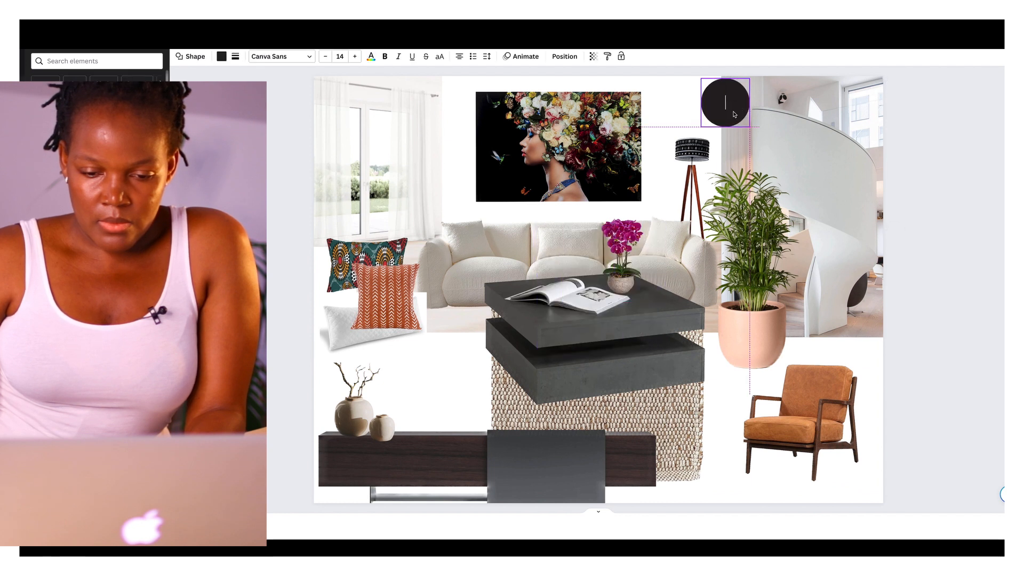
# Step: Paste three copies of the black circle and line all four up across the top of the staircase photo
pyautogui.rightClick(728, 105)
pyautogui.click(742, 165)
pyautogui.press('super+v')
pyautogui.press('super+v')
pyautogui.press('super+v')
pyautogui.moveTo(746, 120); pyautogui.dragTo(860, 96)
pyautogui.moveTo(742, 115); pyautogui.dragTo(815, 99)
pyautogui.moveTo(736, 110); pyautogui.dragTo(770, 99)
pyautogui.moveTo(716, 94)
pyautogui.mouseDown()
pyautogui.moveTo(678, 81)
pyautogui.moveTo(720, 105)
pyautogui.mouseUp()
# Step: Recolour the four palette circles light grey, mid grey, rust and dark green from left to right
pyautogui.click(721, 98)
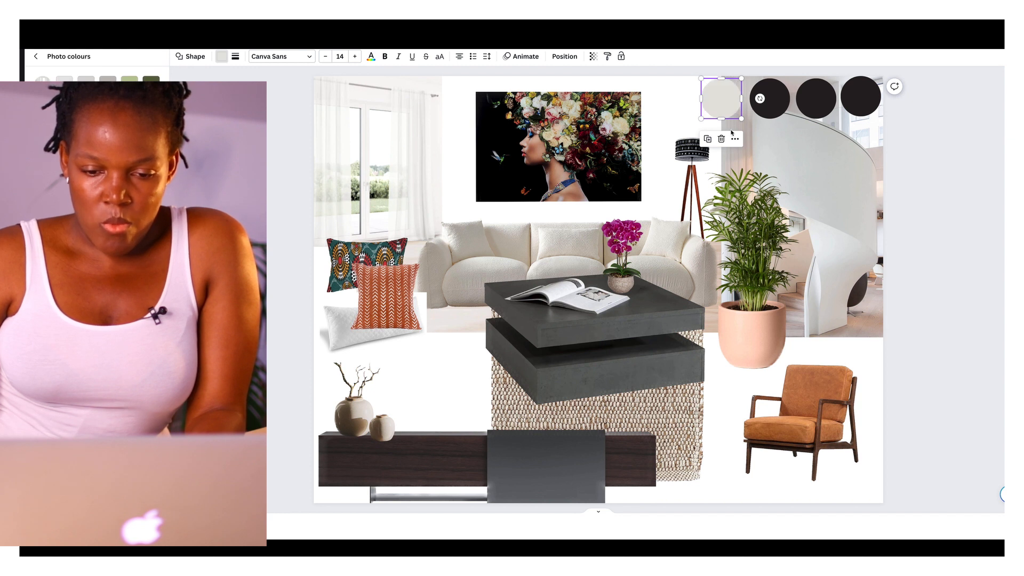
pyautogui.click(769, 98)
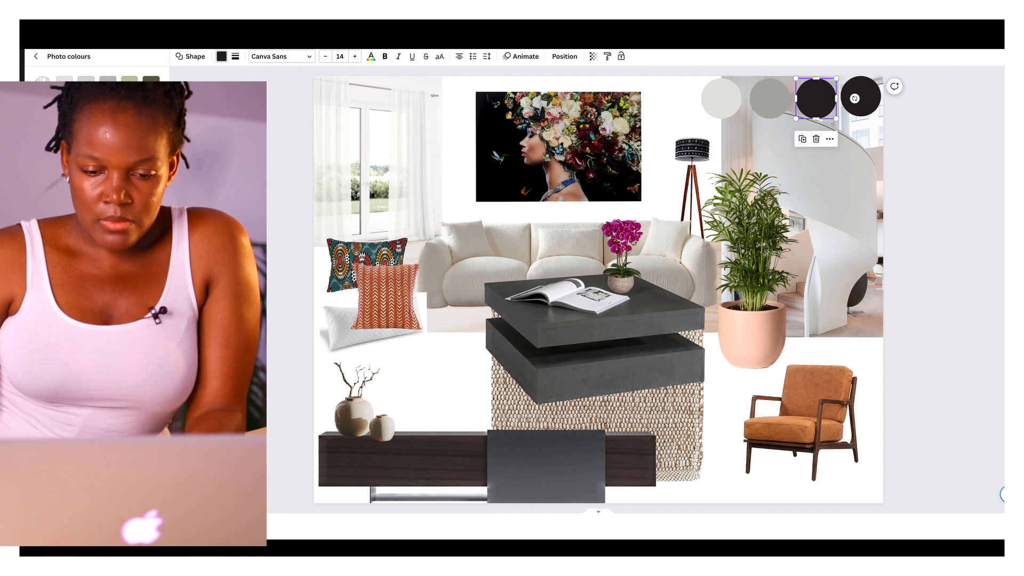
pyautogui.moveTo(854, 98); pyautogui.dragTo(899, 96)
pyautogui.click(948, 135)
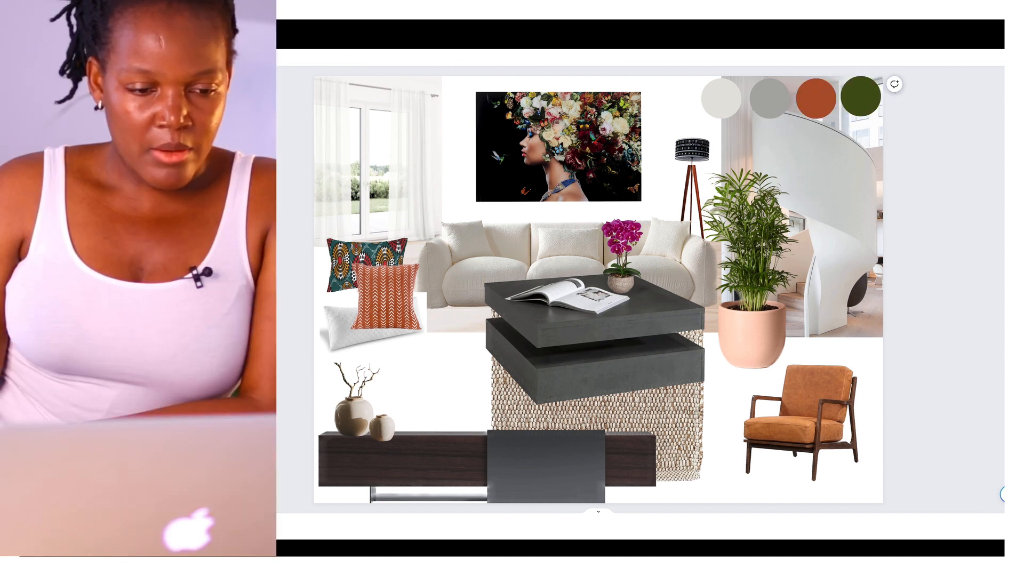
pyautogui.click(820, 108)
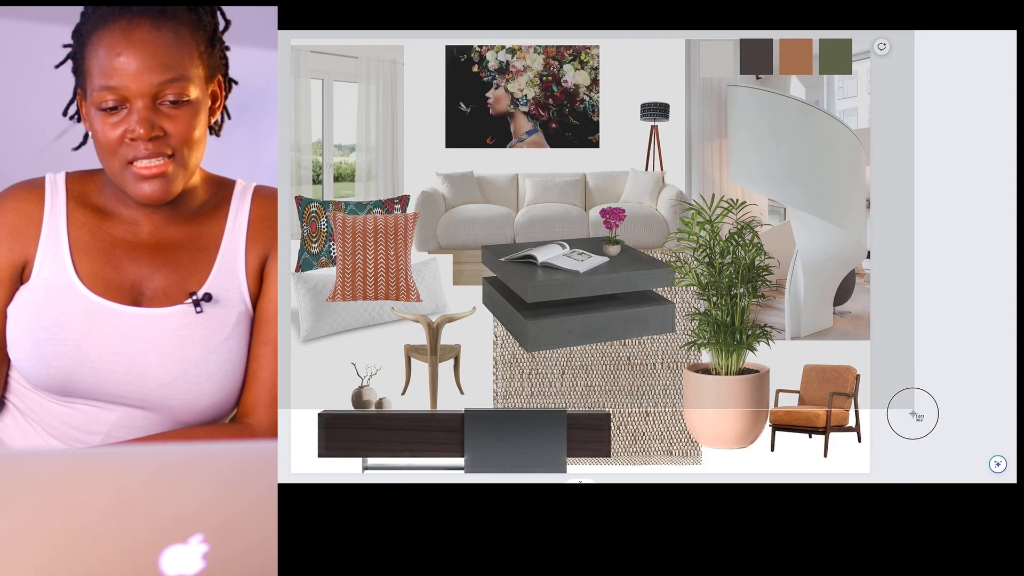
# Step: Capture a screenshot of the whole finished mood board
pyautogui.moveTo(894, 479); pyautogui.dragTo(894, 479)
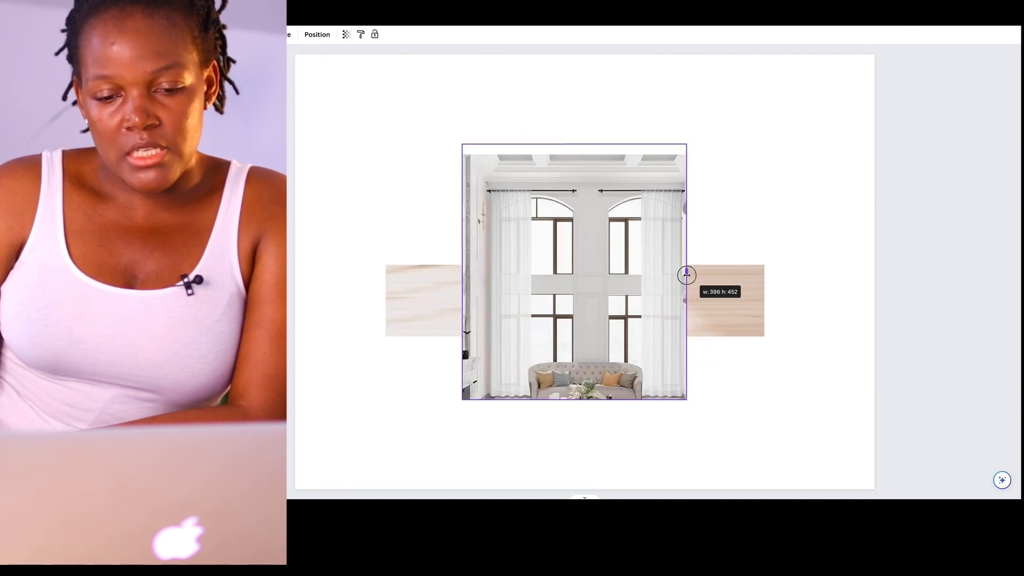
# Step: Crop the left side of the tall curtained window photo on the blank board
pyautogui.moveTo(459, 273); pyautogui.dragTo(483, 275)
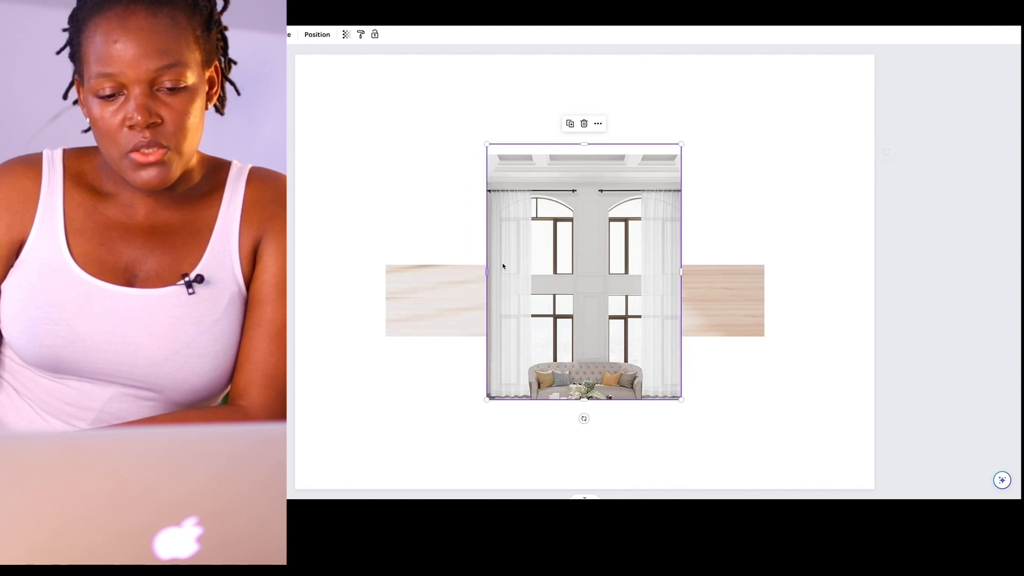
# Step: Crop the lower part of the curtained window photo and move the photo to the top edge of the board
pyautogui.moveTo(584, 397); pyautogui.dragTo(585, 381)
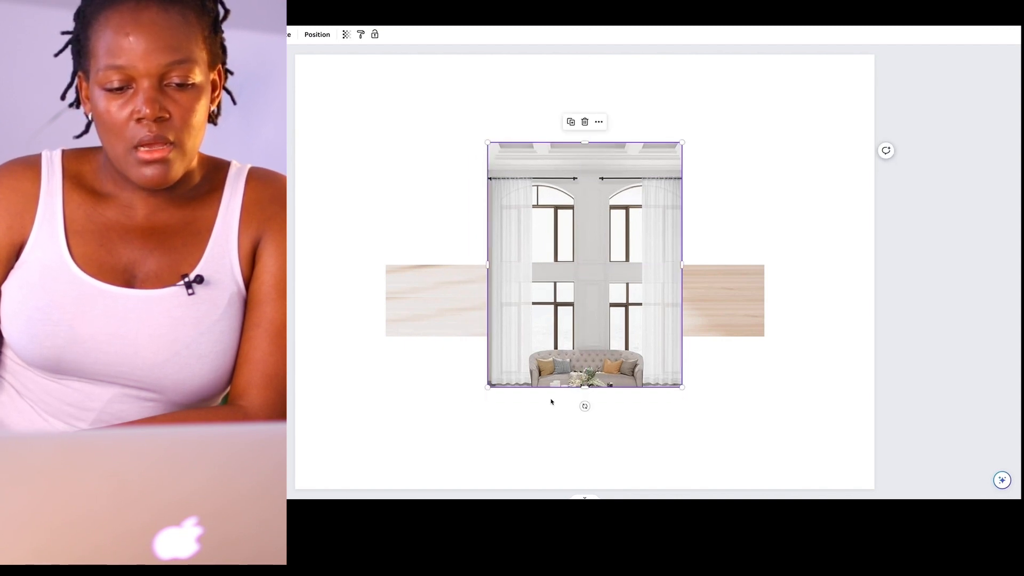
pyautogui.moveTo(584, 387); pyautogui.dragTo(584, 348)
pyautogui.moveTo(580, 281); pyautogui.dragTo(597, 186)
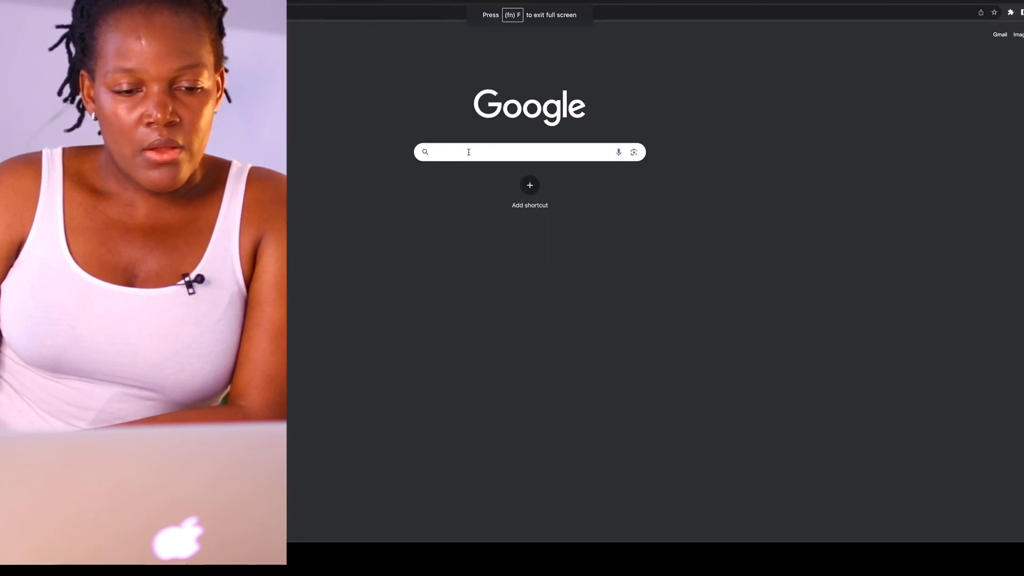
# Step: Open Amazon in the browser and examine product pages for woven wall baskets, a jute rug and tan leather sofas
pyautogui.write('amazon')
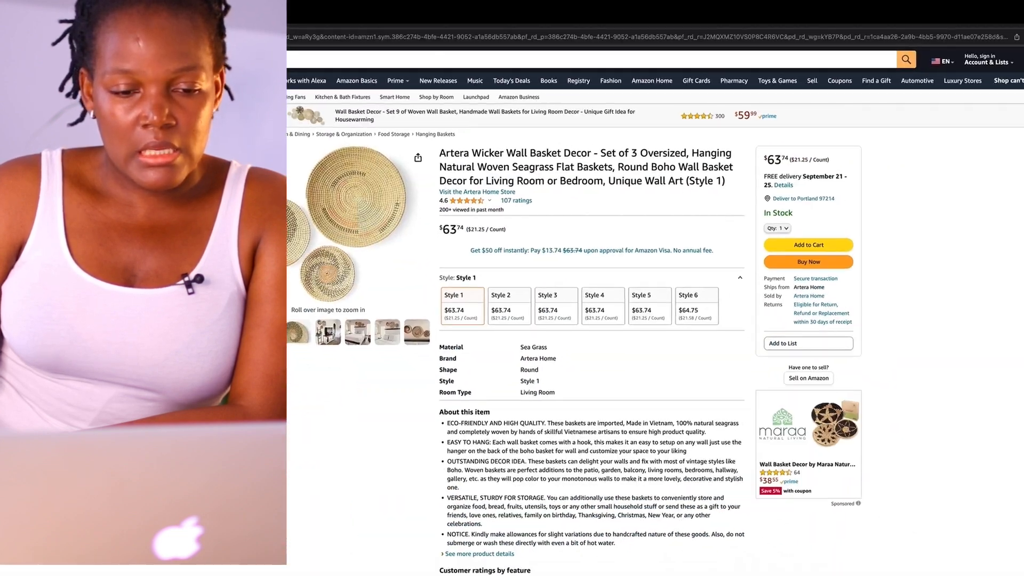
pyautogui.scroll(-10, 984, 405)
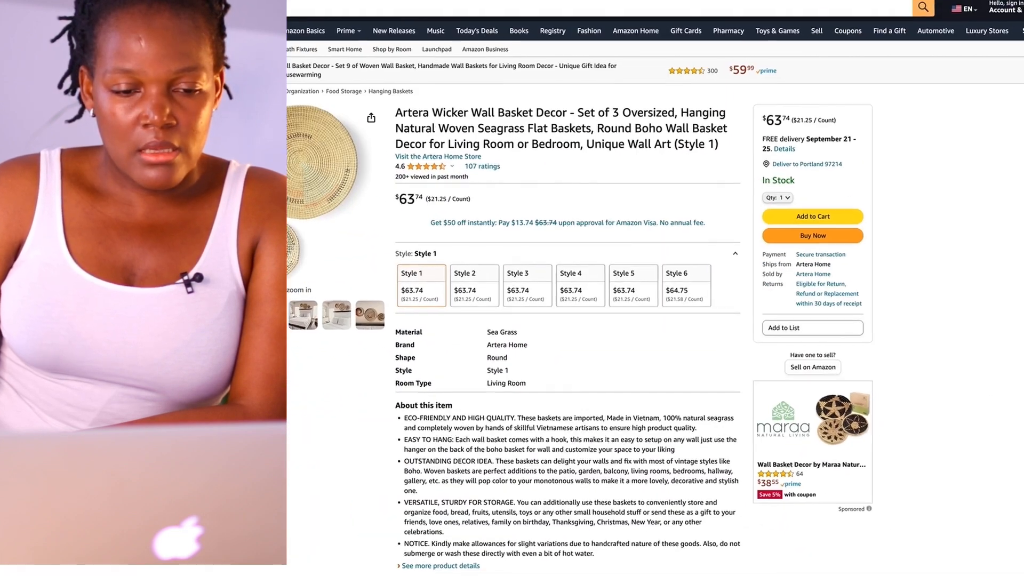
pyautogui.scroll(-5, 983, 405)
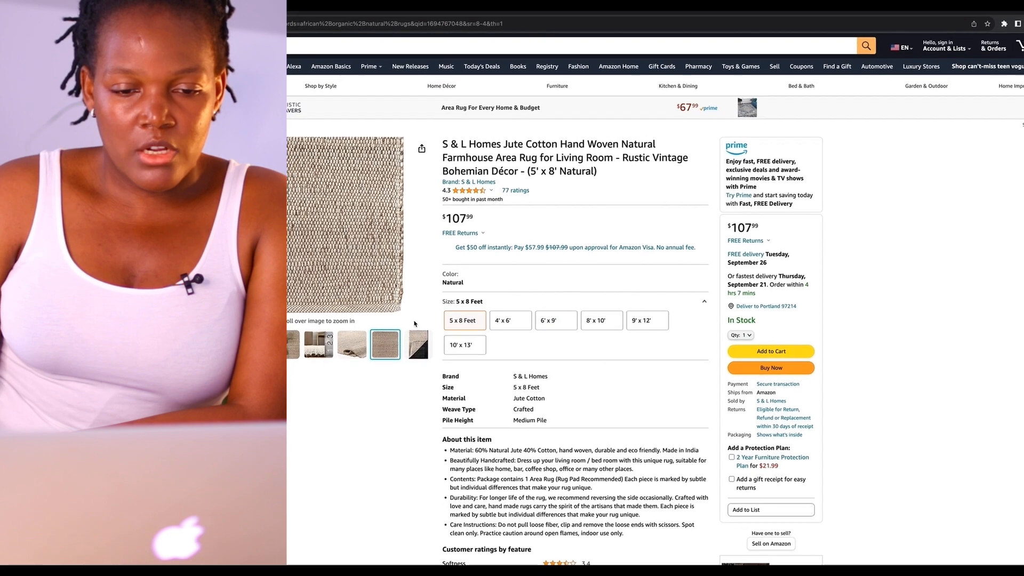
pyautogui.scroll(-20, 407, 322)
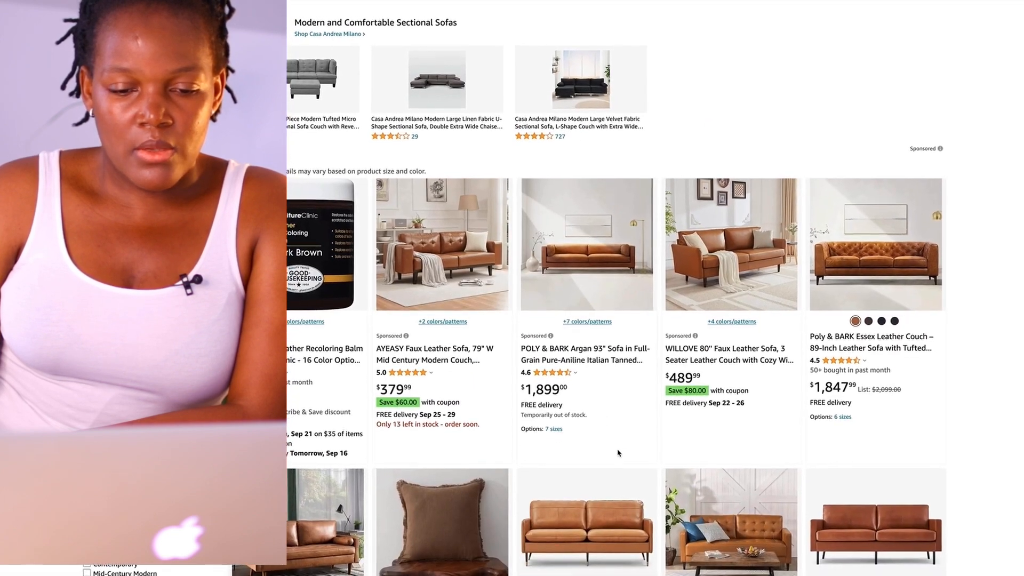
pyautogui.scroll(-6, 620, 455)
pyautogui.scroll(5, 613, 446)
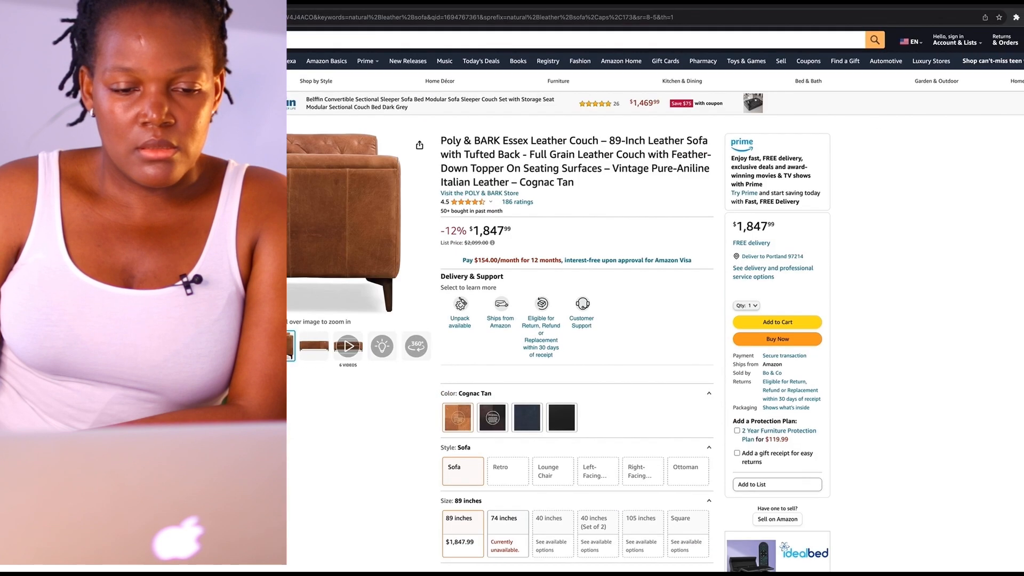
pyautogui.scroll(-6, 587, 336)
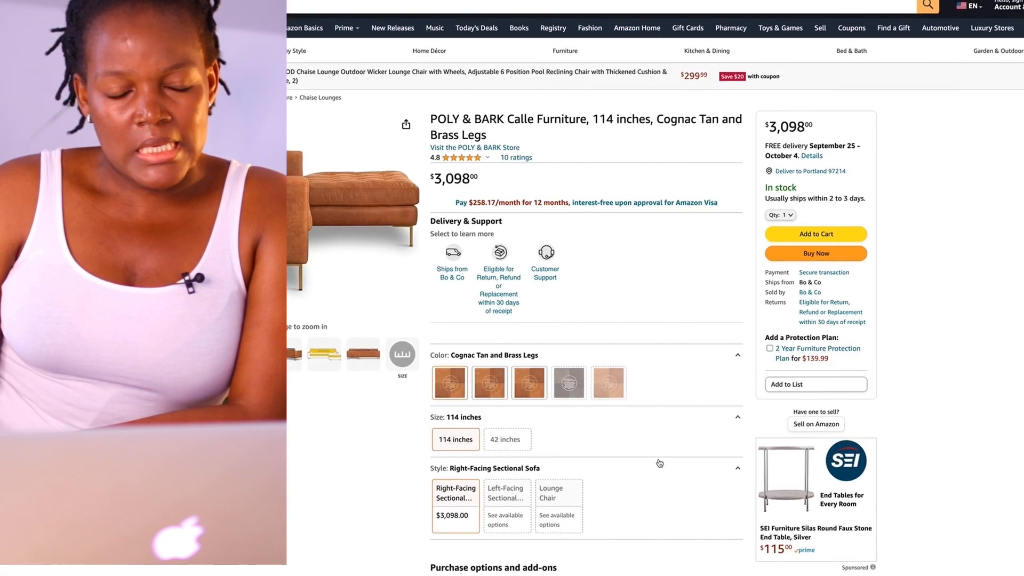
pyautogui.scroll(-7, 660, 463)
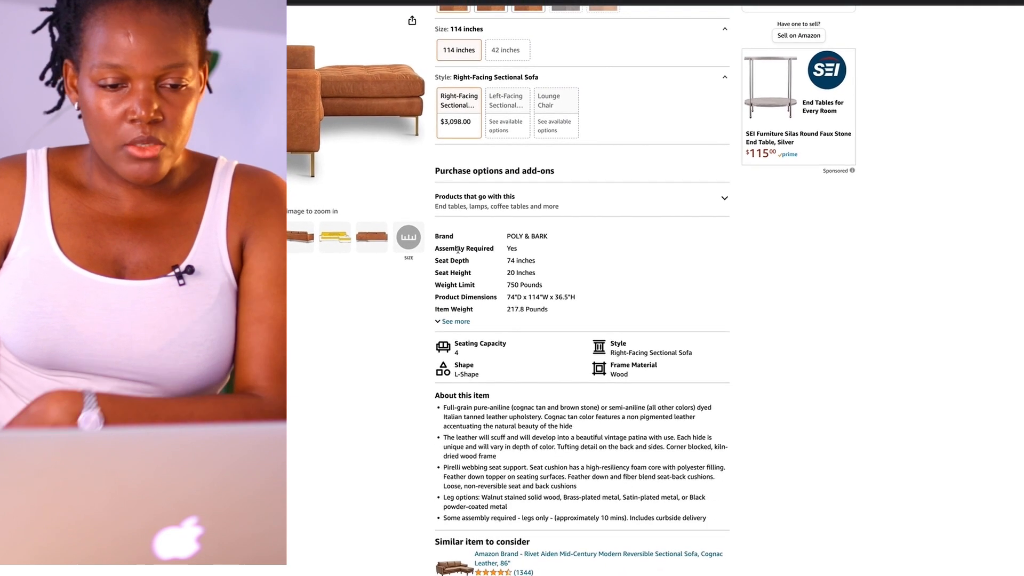
pyautogui.scroll(-20, 602, 324)
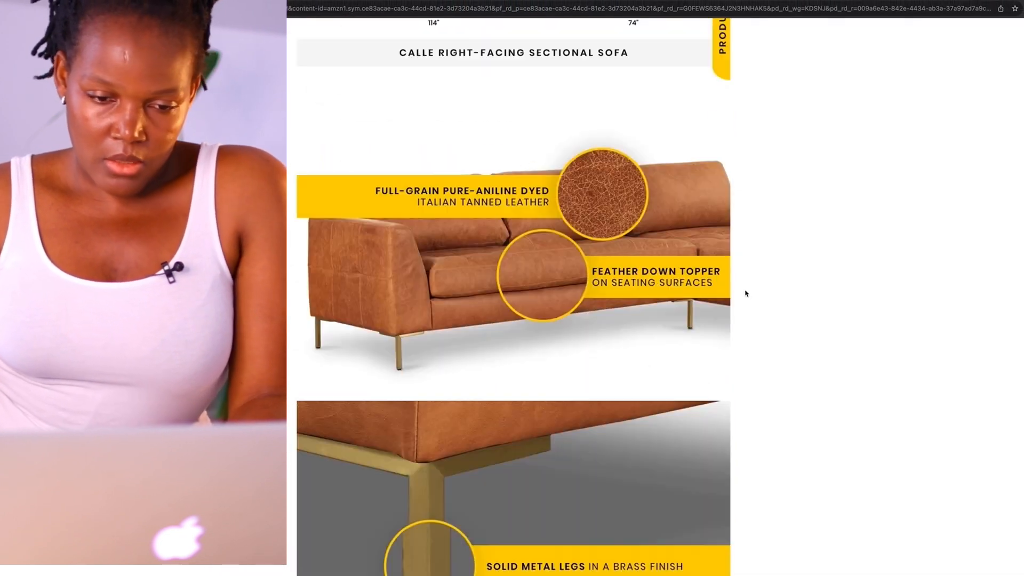
pyautogui.scroll(-9, 743, 293)
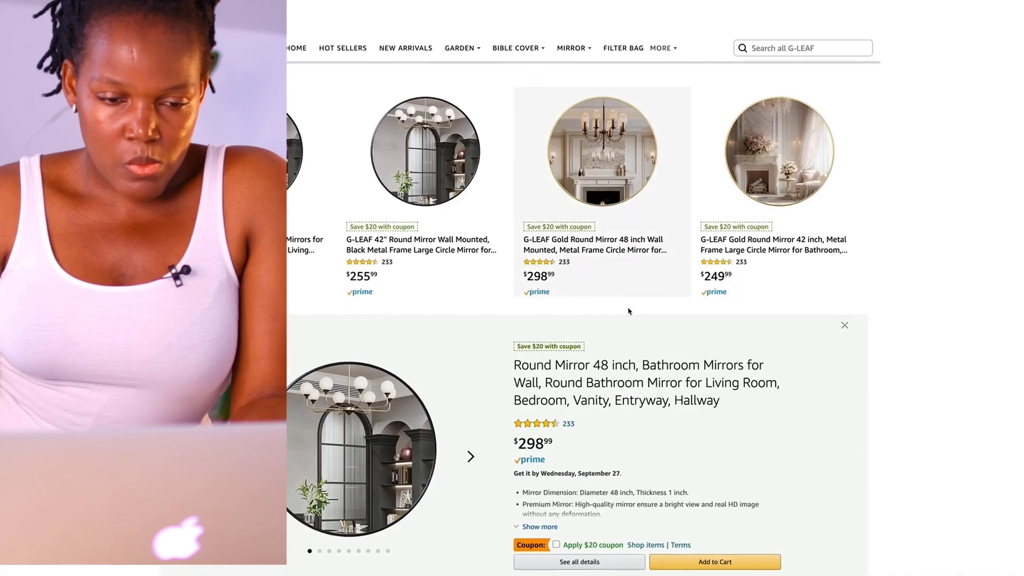
# Step: Review the G-LEAF 48 inch round mirror details and capture a screenshot of the black-framed mirror image
pyautogui.scroll(-4, 629, 313)
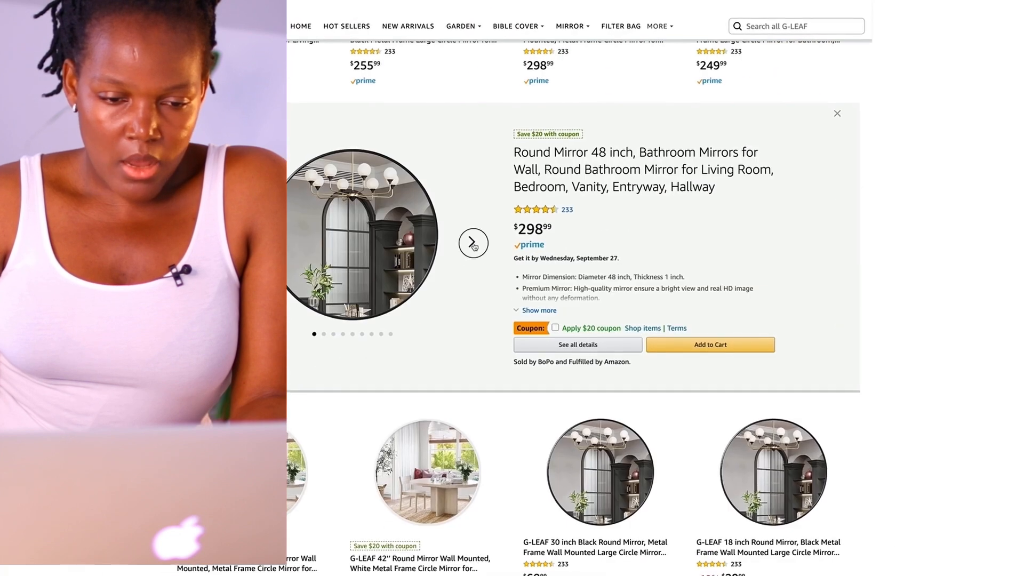
pyautogui.scroll(-5, 866, 235)
pyautogui.scroll(3, 885, 276)
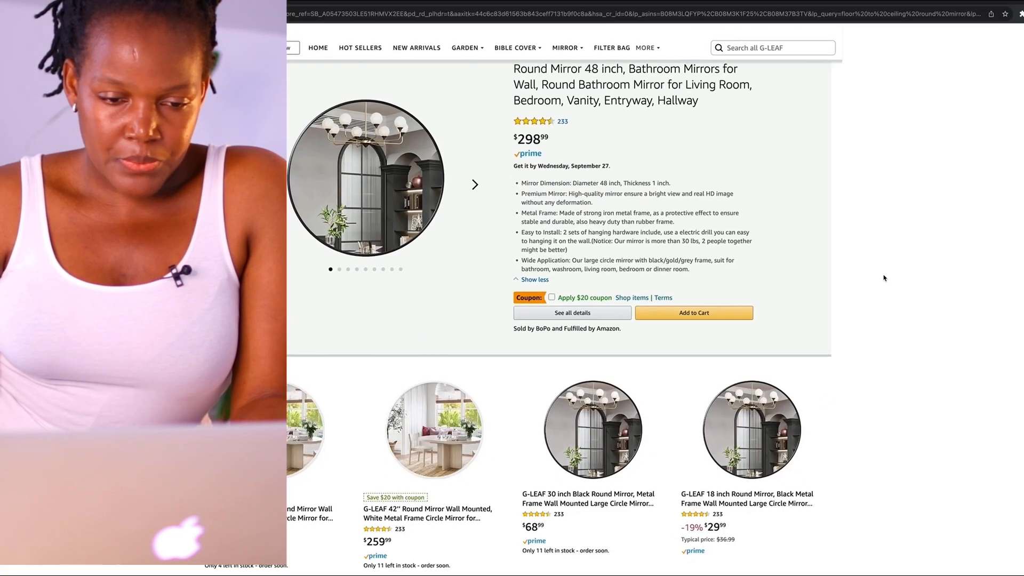
pyautogui.press('super+shift+4')
pyautogui.moveTo(279, 78); pyautogui.dragTo(455, 266)
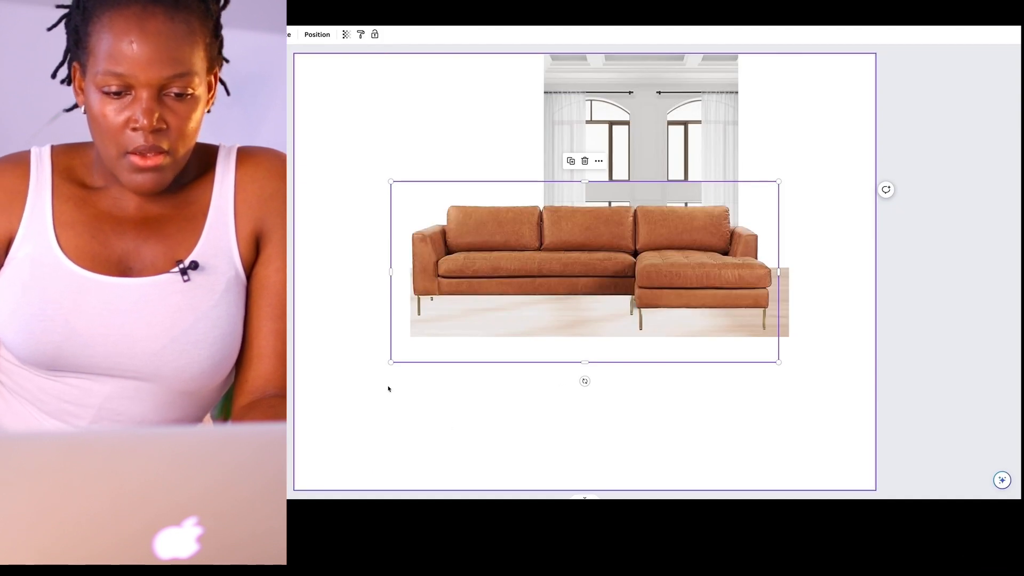
# Step: Shrink the tan leather sectional and set it below the windows, then paste the woven rug and place it below the sofa
pyautogui.moveTo(391, 362); pyautogui.dragTo(538, 343)
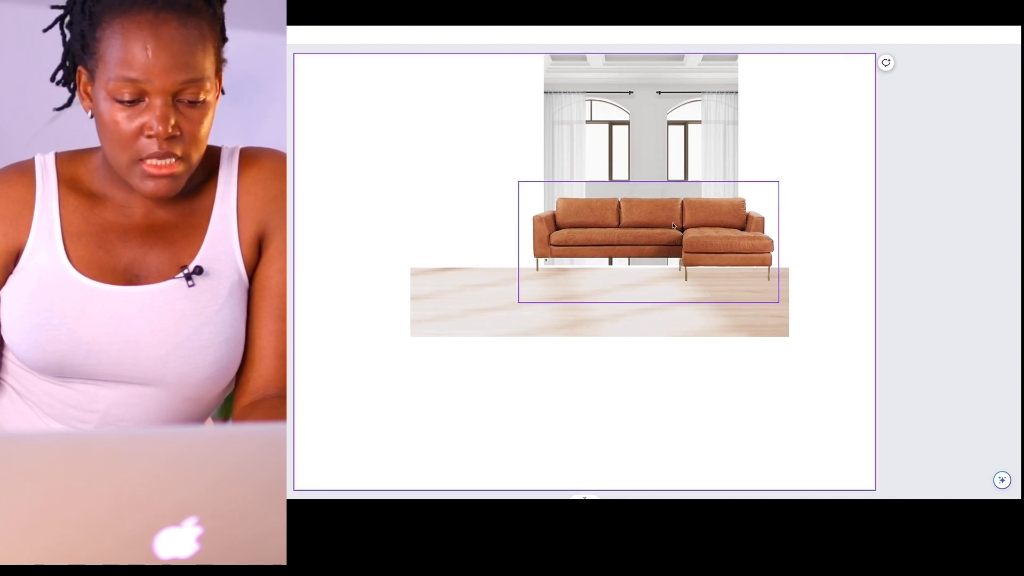
pyautogui.moveTo(673, 226); pyautogui.dragTo(663, 254)
pyautogui.hotkey('ctrl', 'v')
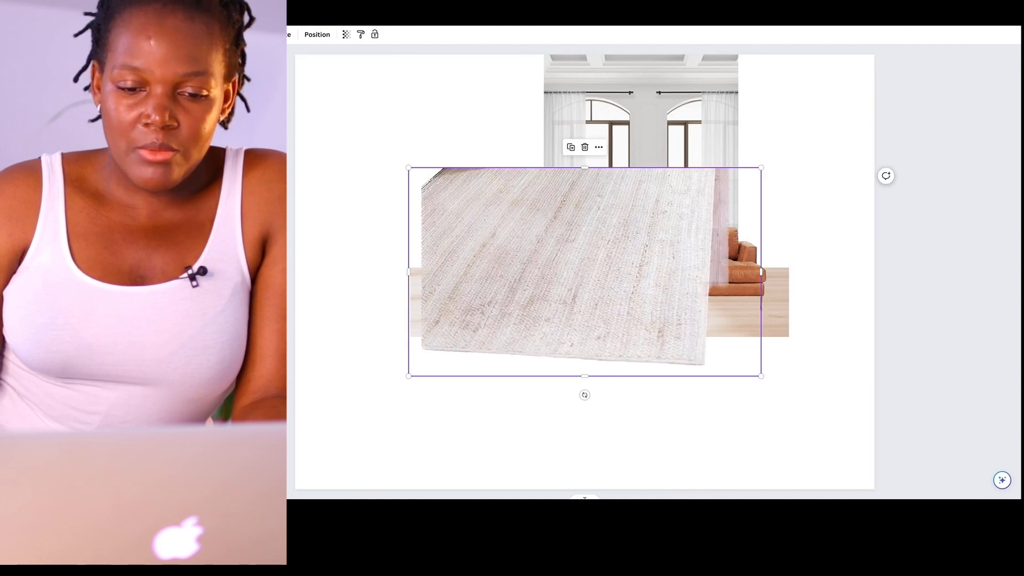
pyautogui.moveTo(620, 258); pyautogui.dragTo(687, 363)
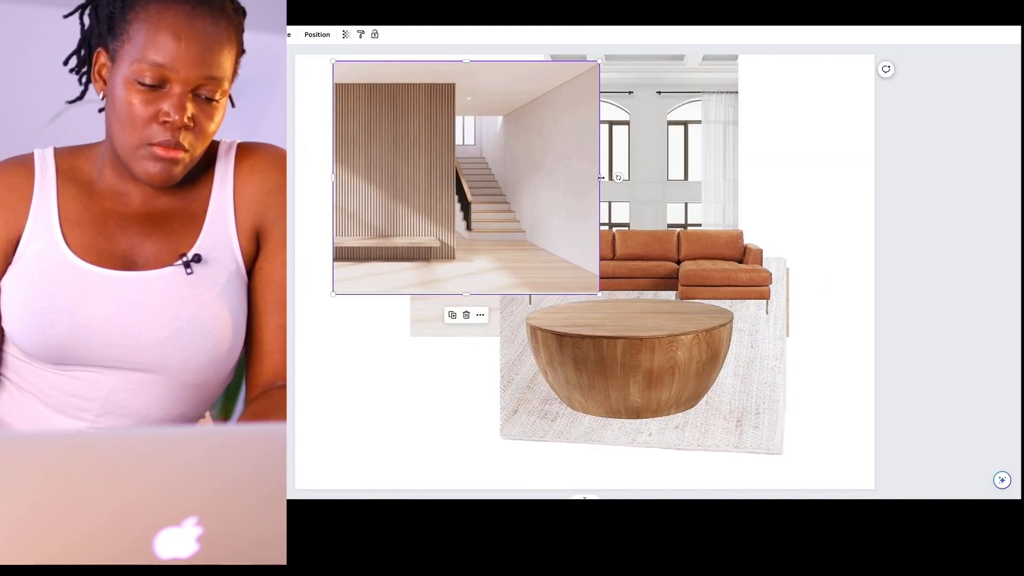
# Step: Crop the staircase photo to its wood slat wall, fit it beside the window photo and send it to the back
pyautogui.moveTo(396, 266); pyautogui.dragTo(395, 235)
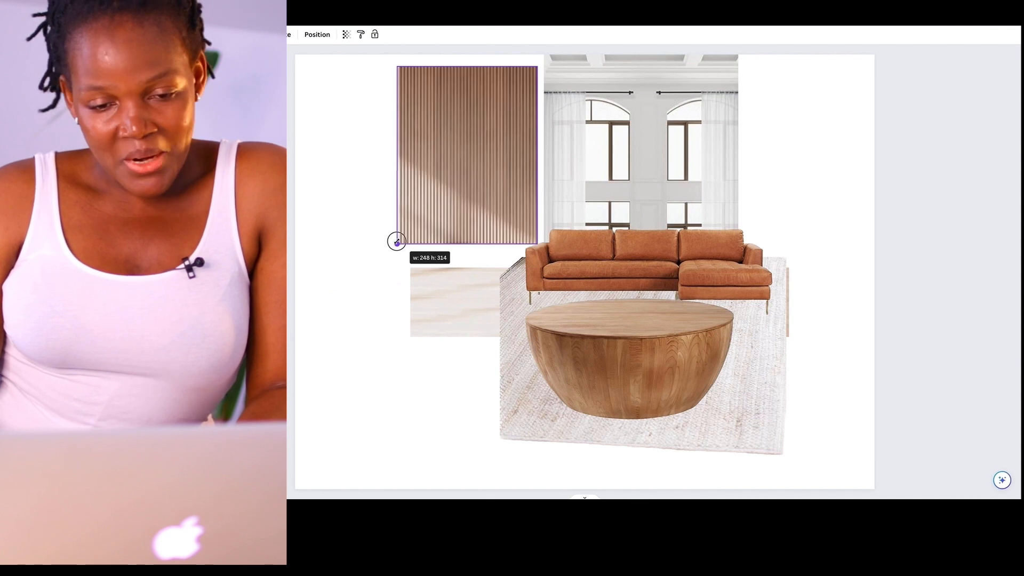
pyautogui.moveTo(393, 238); pyautogui.dragTo(387, 248)
pyautogui.rightClick(475, 220)
pyautogui.moveTo(590, 320)
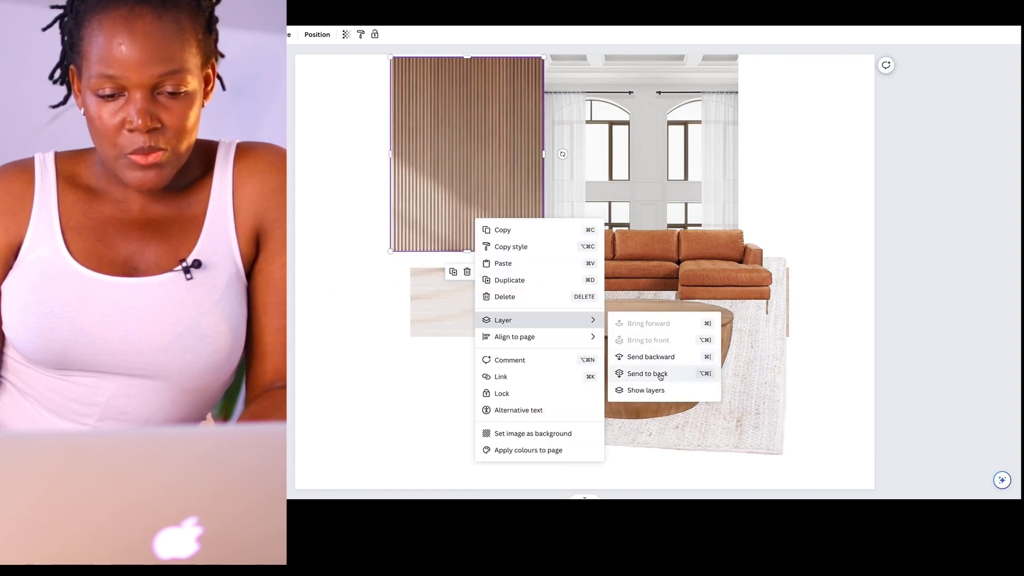
pyautogui.click(660, 374)
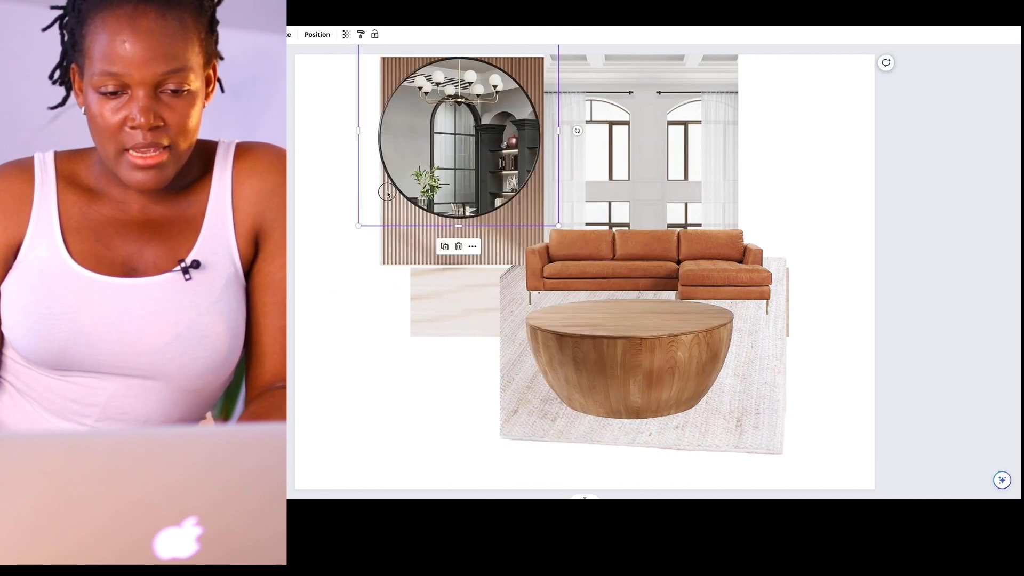
# Step: Shrink the rattan pendant lights into the board's top-left corner and the three woven wall baskets into its top-right corner
pyautogui.click(949, 202)
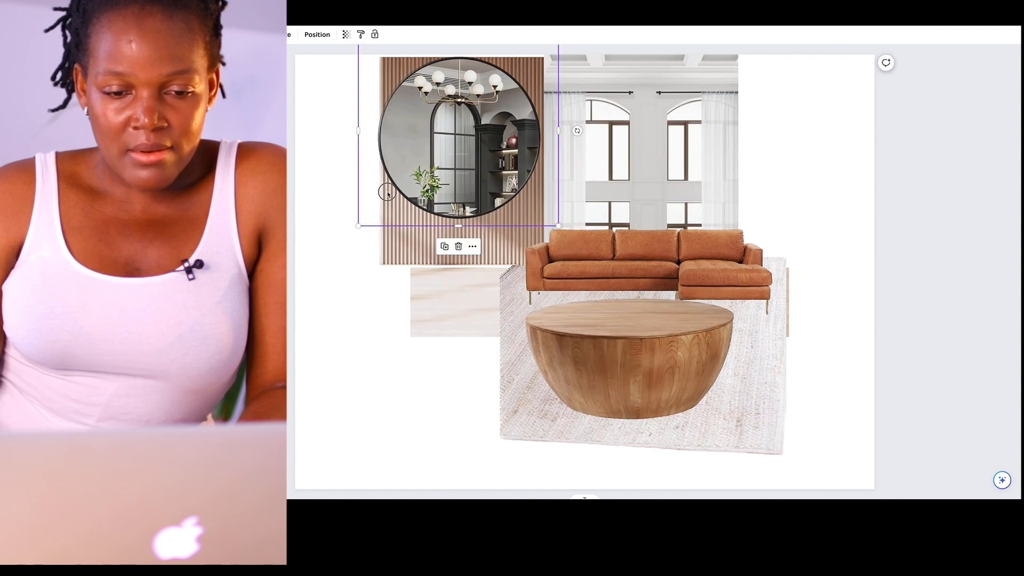
pyautogui.click(949, 202)
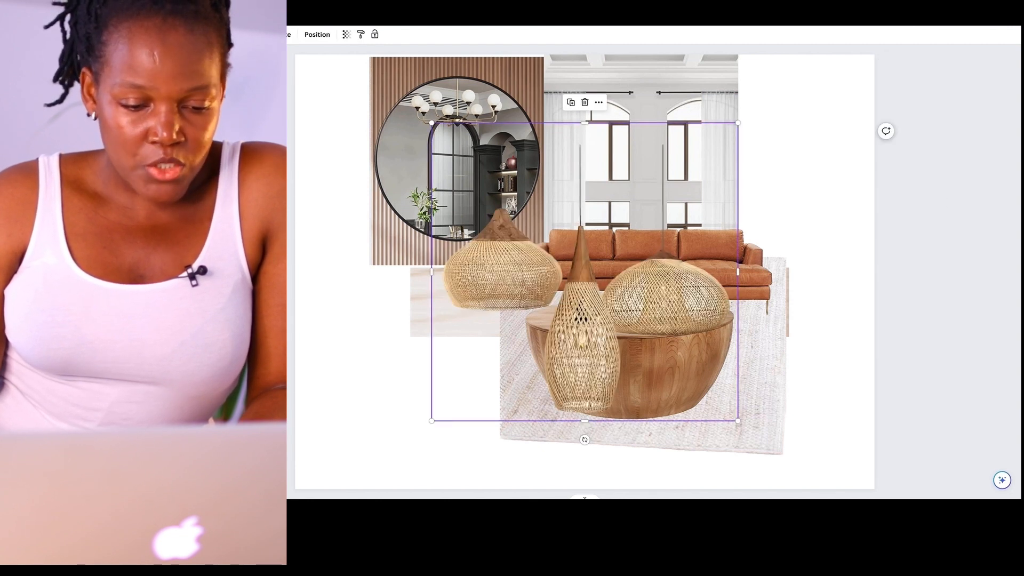
pyautogui.moveTo(738, 420); pyautogui.dragTo(553, 242)
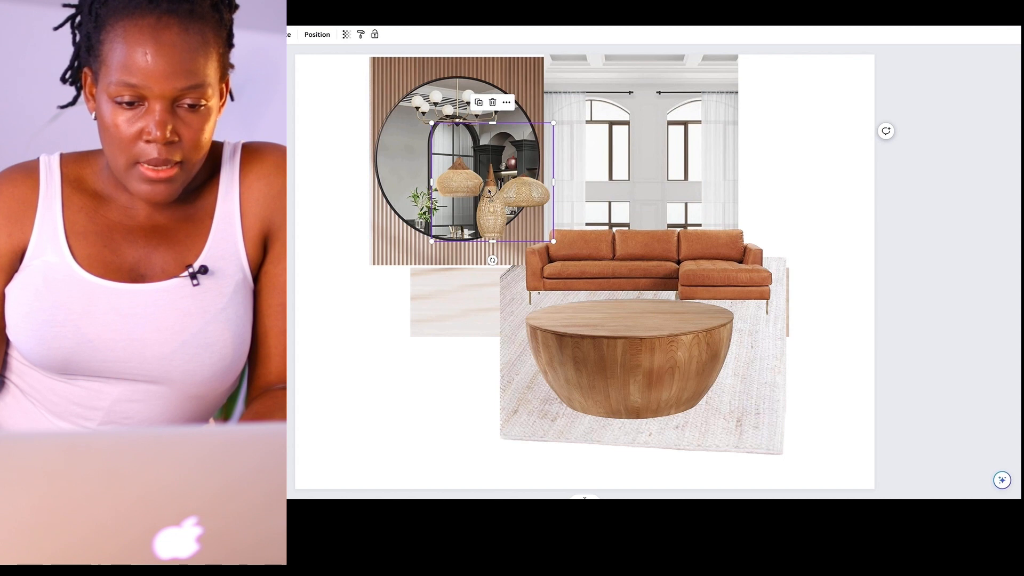
pyautogui.moveTo(489, 191); pyautogui.dragTo(459, 132)
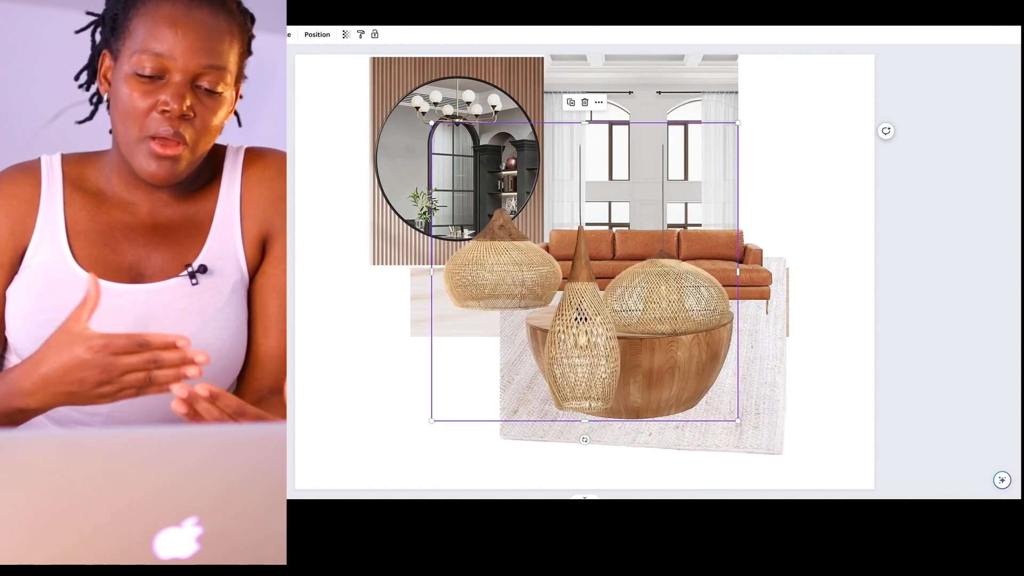
pyautogui.moveTo(737, 420); pyautogui.dragTo(538, 258)
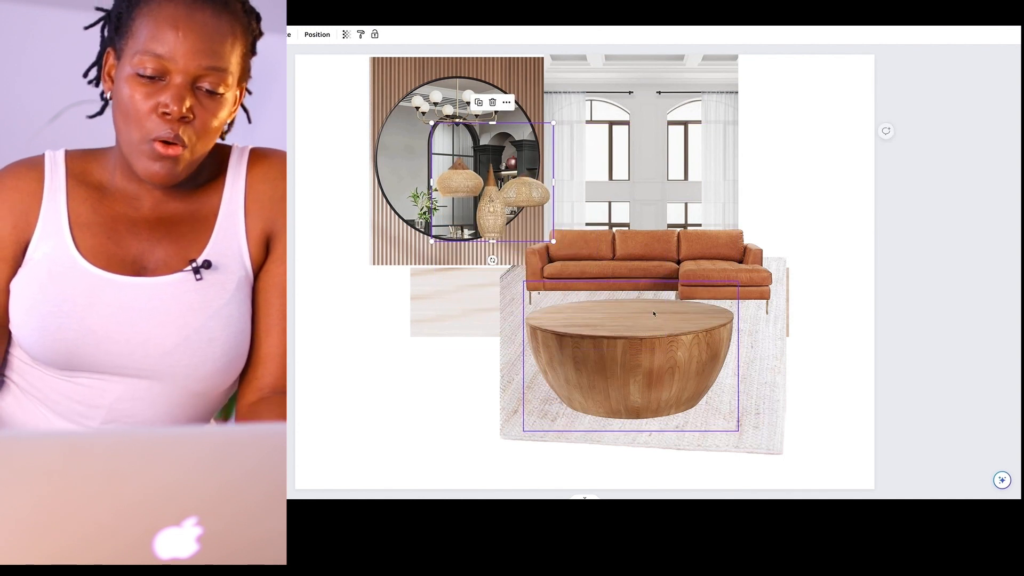
pyautogui.moveTo(488, 191); pyautogui.dragTo(459, 133)
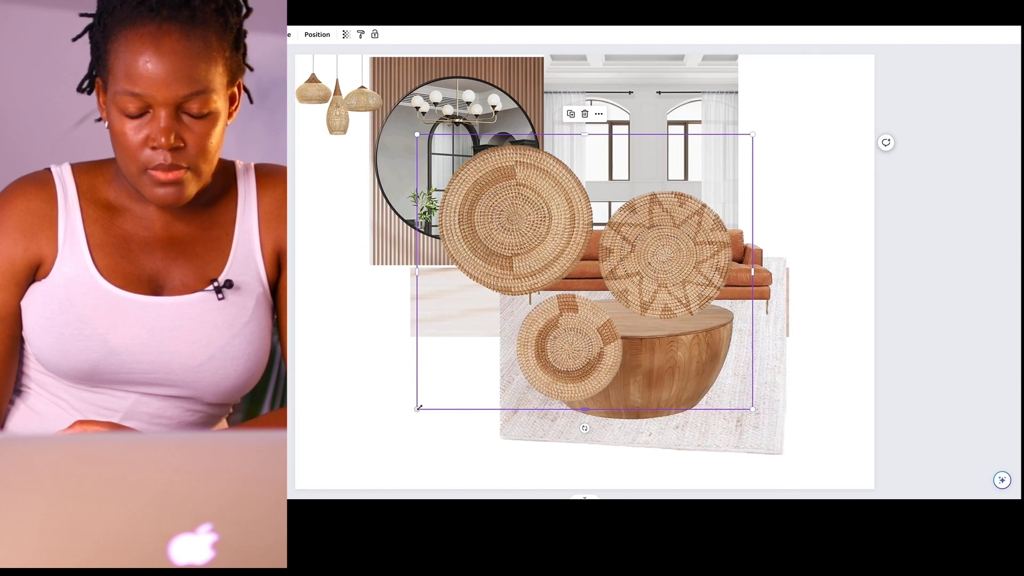
pyautogui.moveTo(418, 407); pyautogui.dragTo(628, 301)
pyautogui.moveTo(709, 192); pyautogui.dragTo(839, 105)
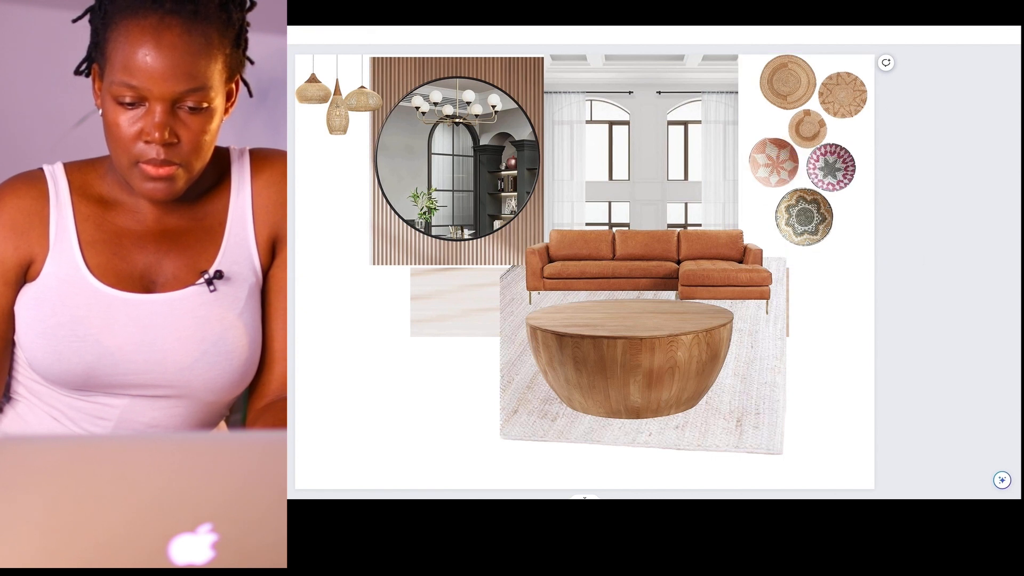
# Step: Shift the pale wood floor strip behind the sofa to the board's right edge and duplicate it
pyautogui.click(442, 284)
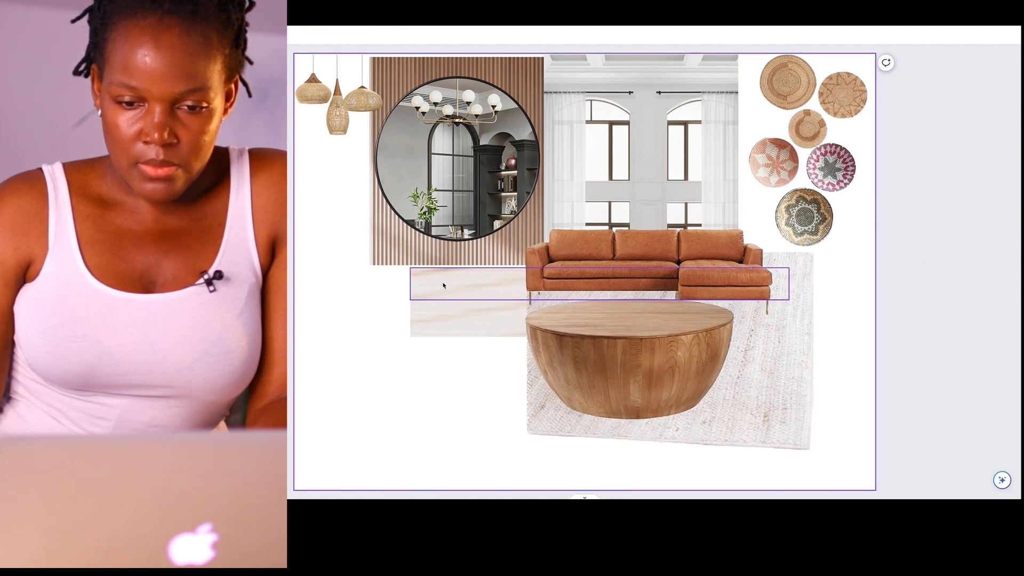
pyautogui.moveTo(470, 287); pyautogui.dragTo(531, 293)
pyautogui.rightClick(839, 293)
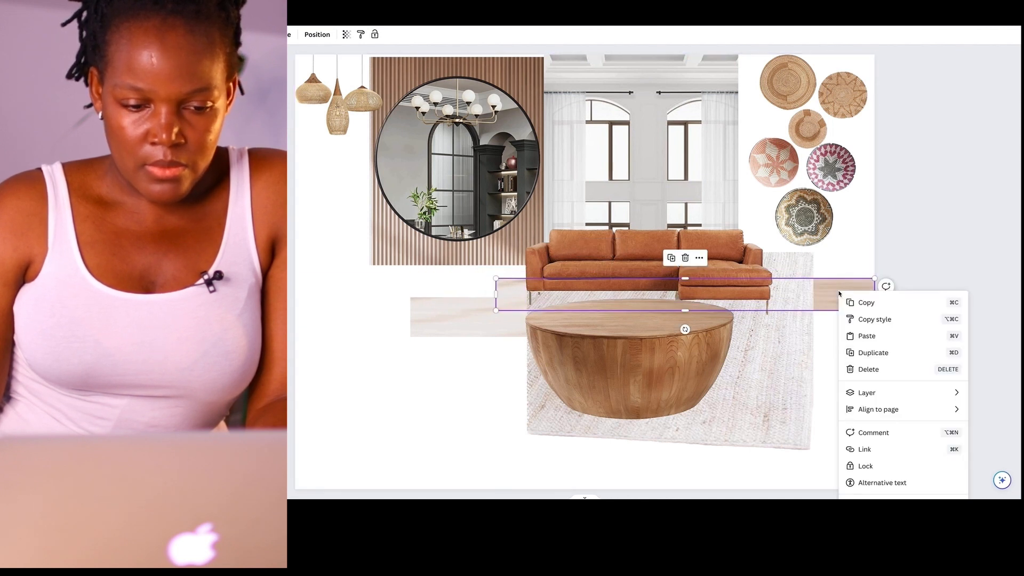
pyautogui.click(873, 353)
# Step: Send the duplicated floor strip to the back and extend the flooring leftward to the slat panel's left edge
pyautogui.rightClick(708, 273)
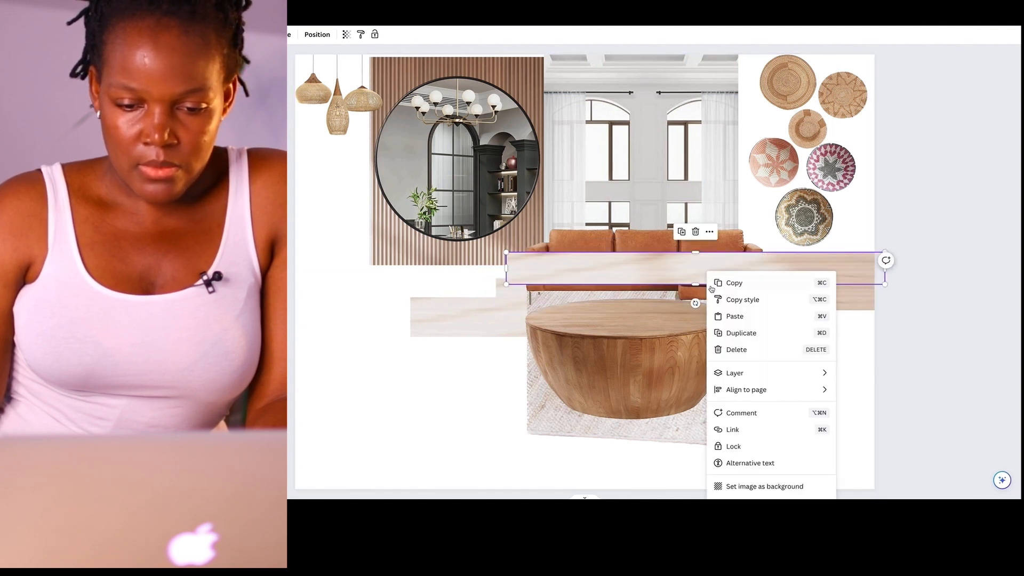
pyautogui.moveTo(754, 375)
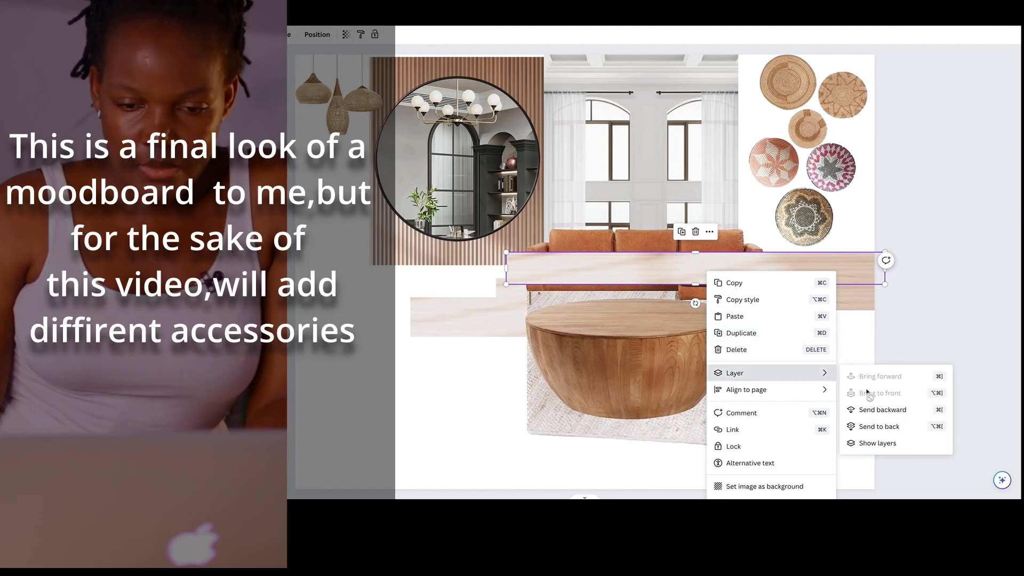
pyautogui.click(886, 428)
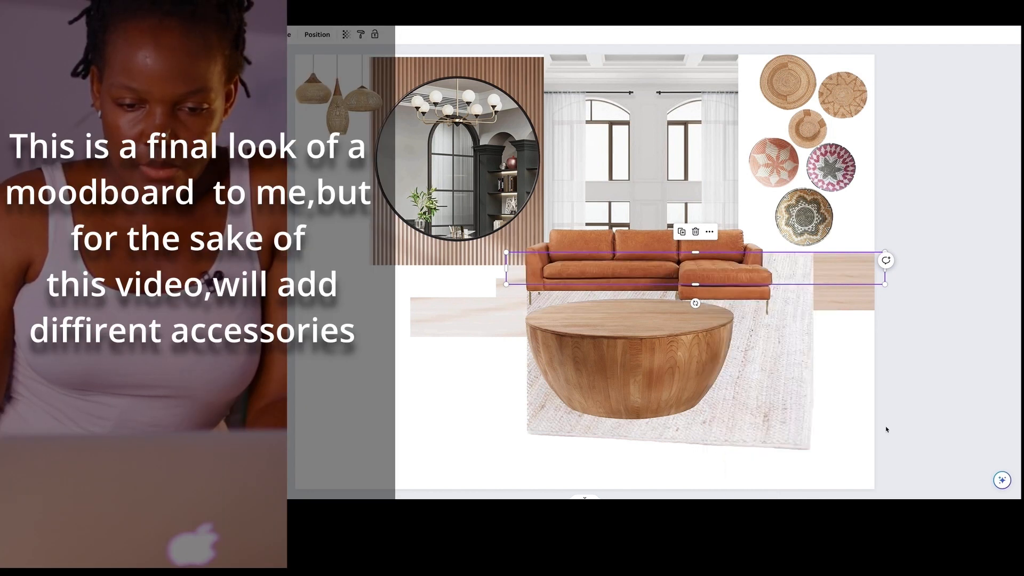
pyautogui.moveTo(513, 266); pyautogui.dragTo(503, 291)
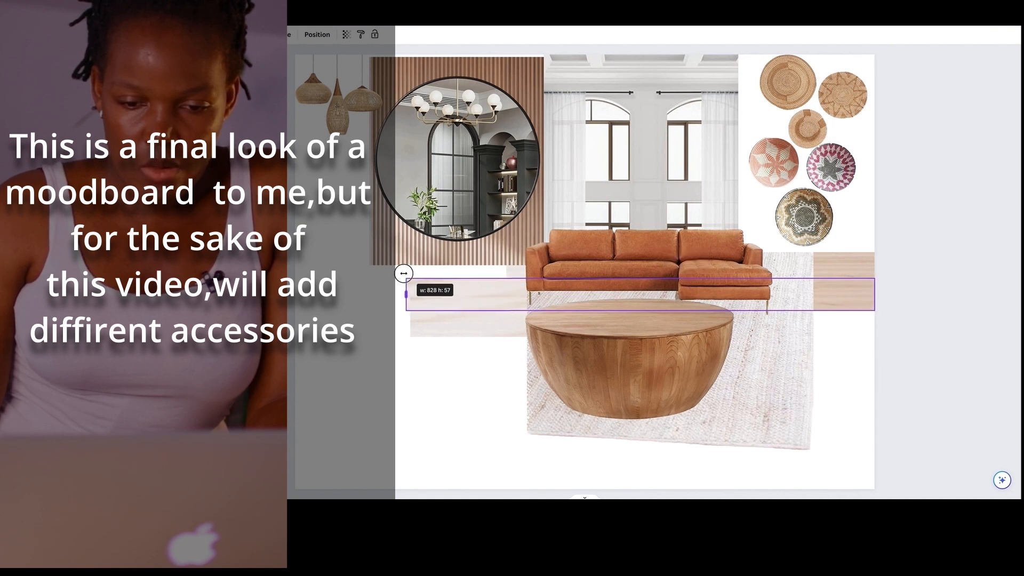
pyautogui.moveTo(403, 273); pyautogui.dragTo(366, 270)
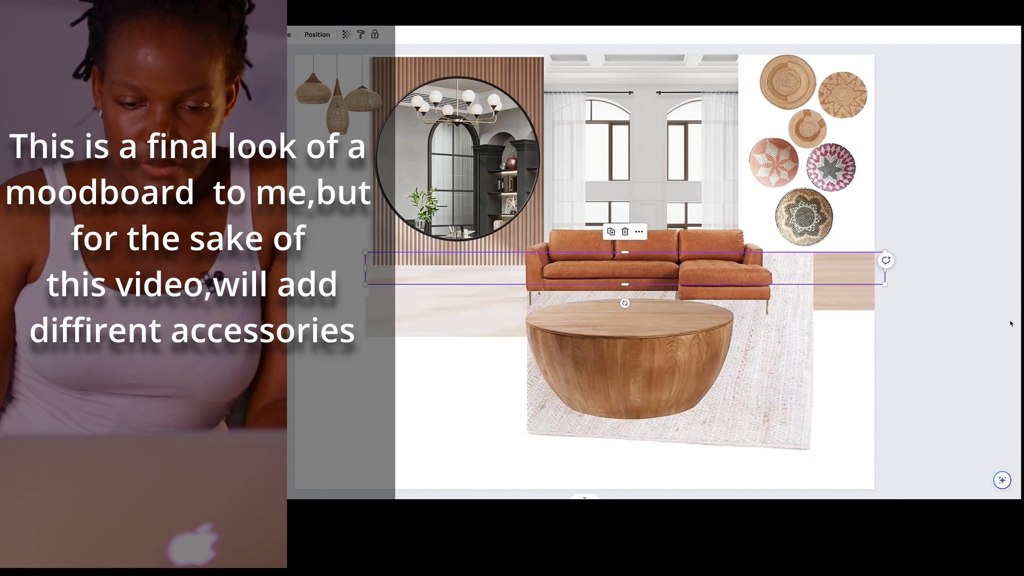
# Step: Add the grey knitted pouf, shrink it and place it beneath the round wall baskets, and scale down the patterned throw pillows
pyautogui.hotkey('ctrl', 'v')
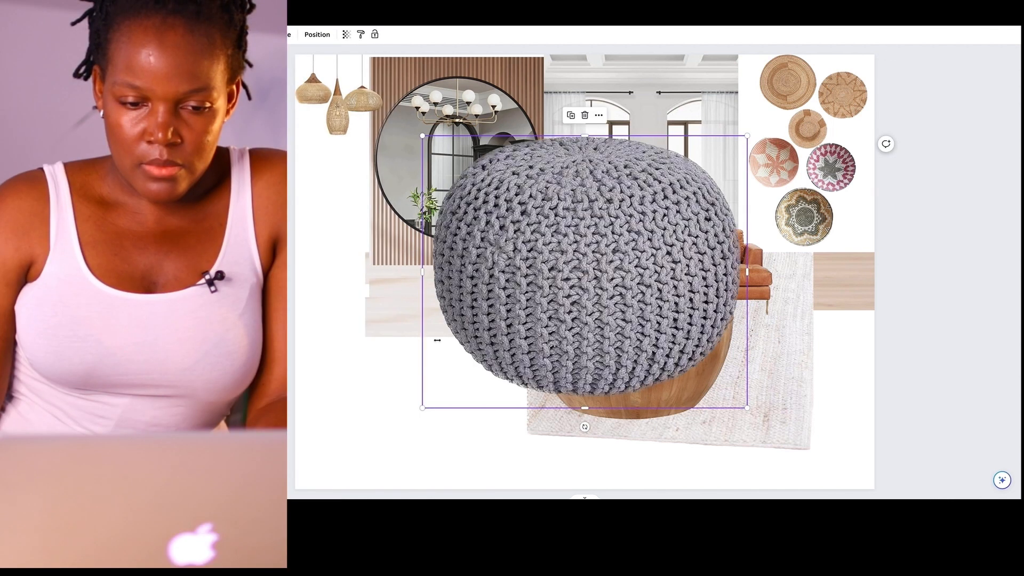
pyautogui.moveTo(421, 409); pyautogui.dragTo(656, 279)
pyautogui.moveTo(689, 159); pyautogui.dragTo(829, 257)
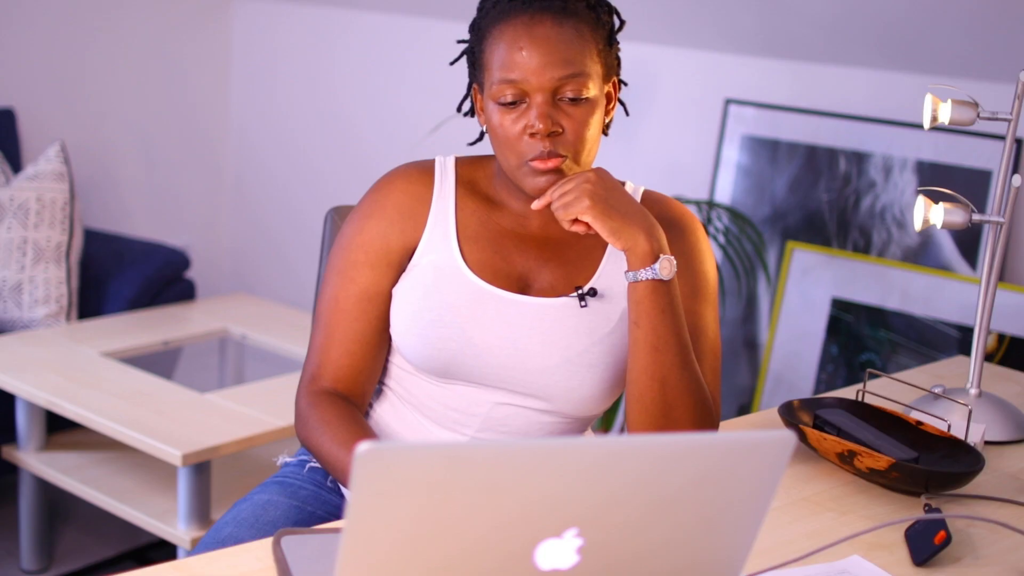
pyautogui.moveTo(423, 432); pyautogui.dragTo(613, 309)
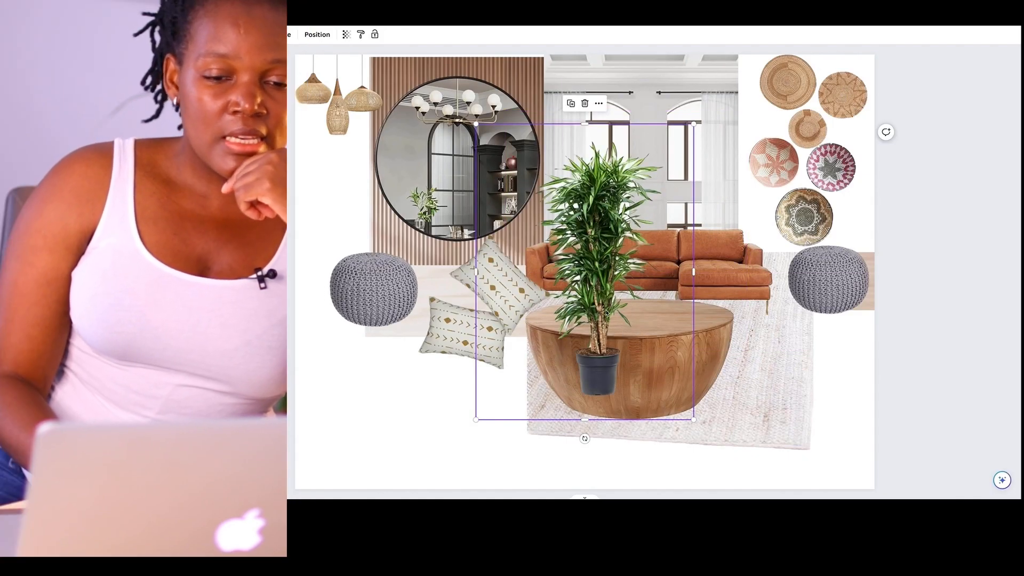
# Step: Stand the potted plant at the board's left edge beneath the rattan pendants and send it to the back
pyautogui.moveTo(599, 312); pyautogui.dragTo(361, 261)
pyautogui.rightClick(332, 225)
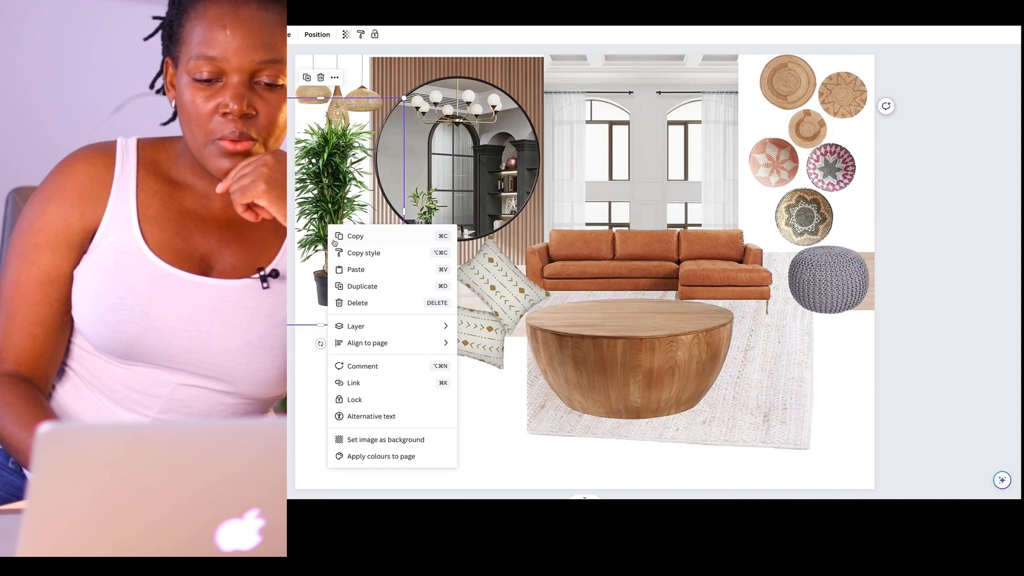
pyautogui.moveTo(368, 326)
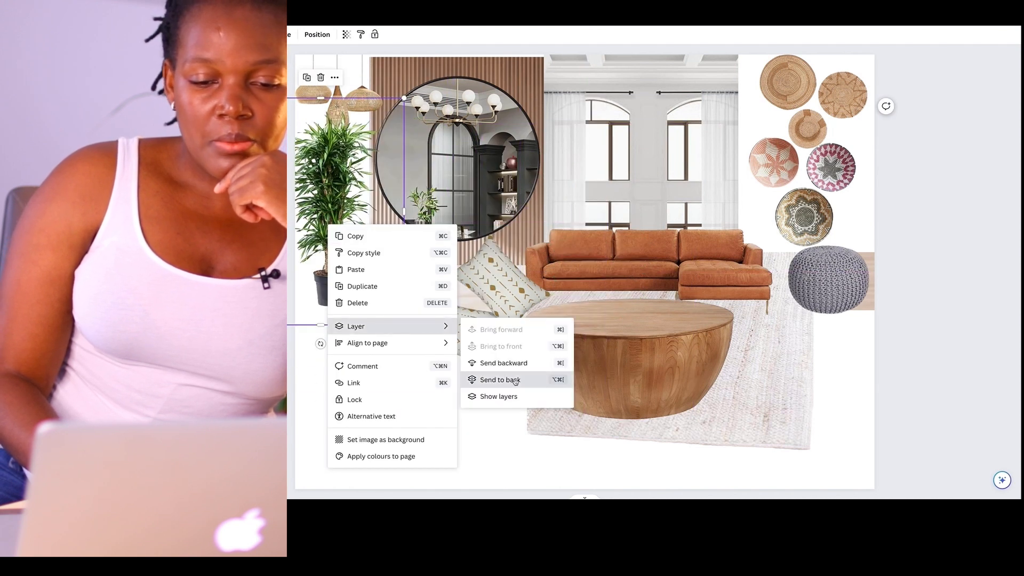
pyautogui.click(512, 381)
pyautogui.click(935, 224)
# Step: Add the chevron-door wood sideboard, shrink it and fit it into the board's bottom-left corner
pyautogui.press('super+v')
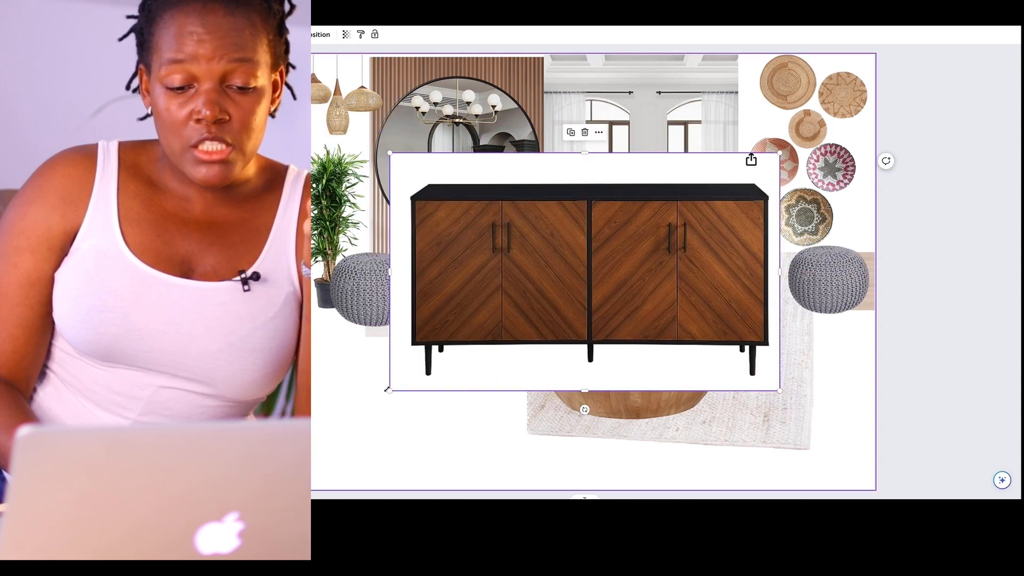
pyautogui.moveTo(389, 390); pyautogui.dragTo(507, 318)
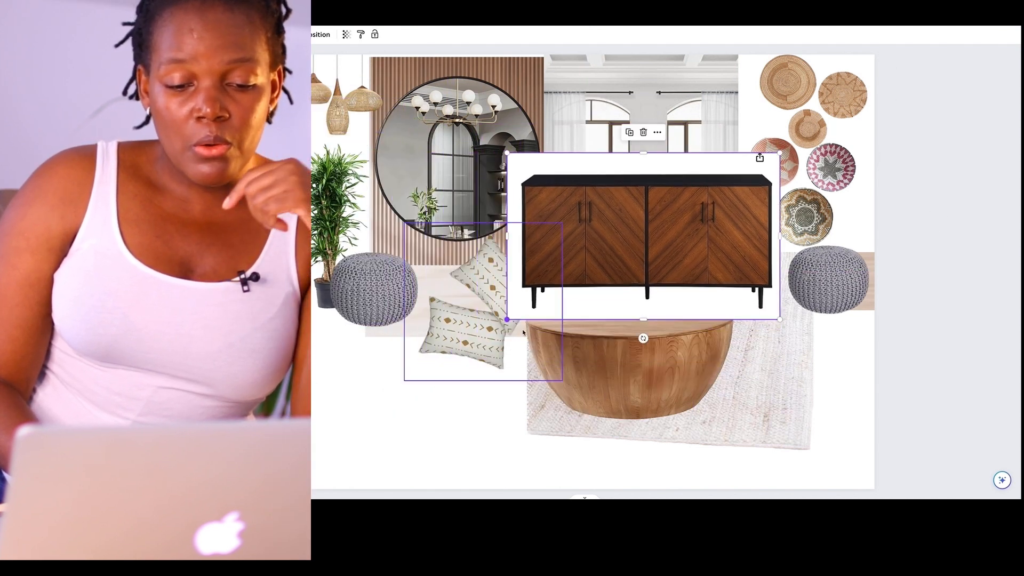
pyautogui.moveTo(608, 267); pyautogui.dragTo(401, 453)
pyautogui.moveTo(574, 340); pyautogui.dragTo(520, 414)
pyautogui.moveTo(434, 425); pyautogui.dragTo(421, 423)
# Step: Add the woven vase and basket arrangement, scale it to about 224 by 132 and set it on top of the sideboard
pyautogui.press('super+v')
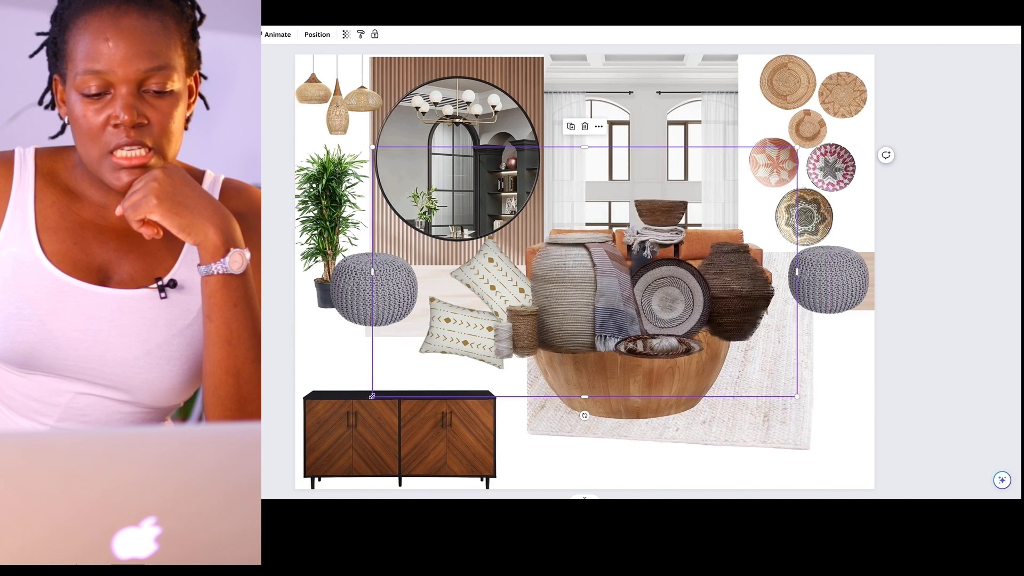
pyautogui.moveTo(377, 394); pyautogui.dragTo(526, 352)
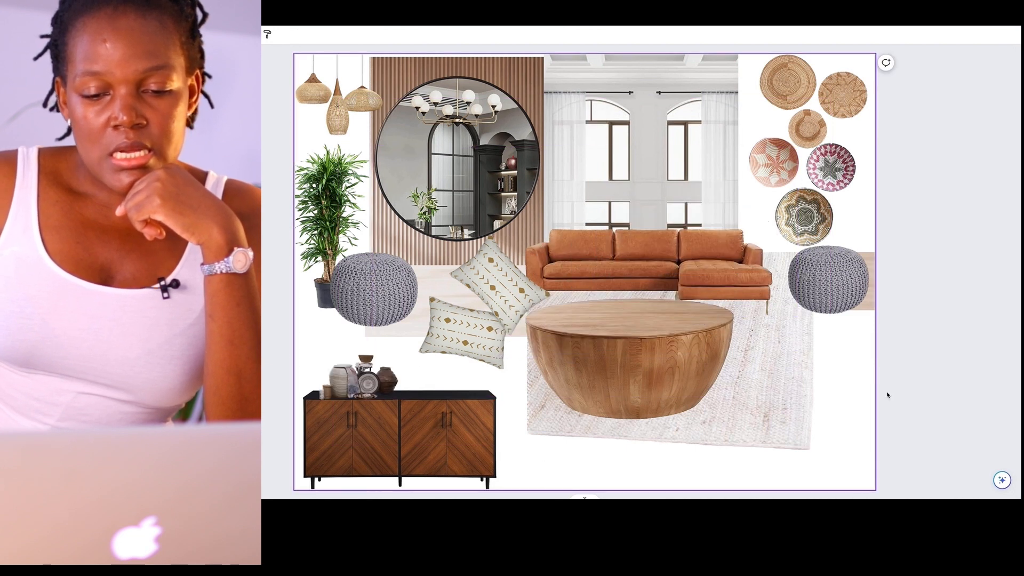
pyautogui.click(347, 382)
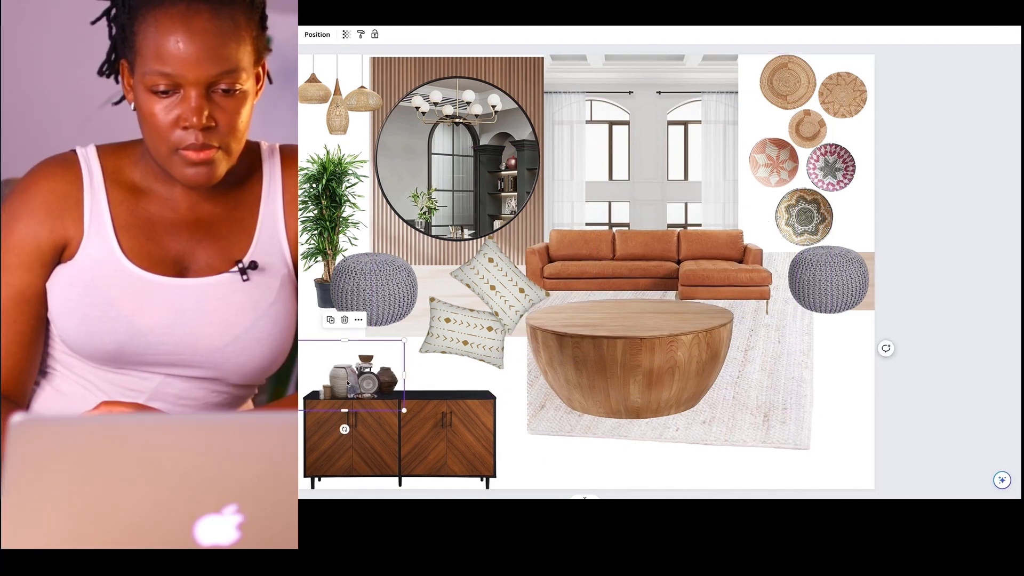
pyautogui.moveTo(406, 411); pyautogui.dragTo(411, 413)
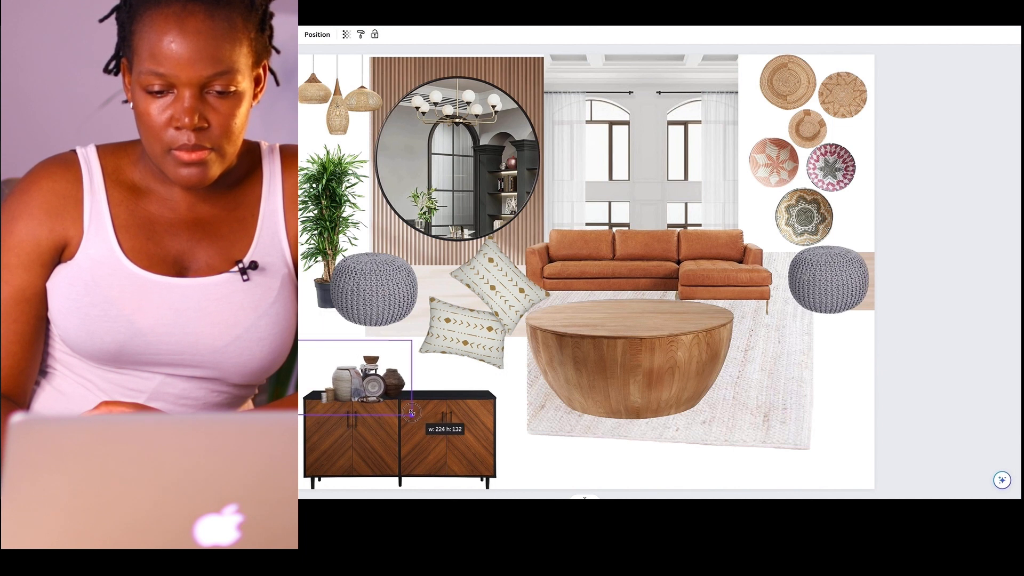
pyautogui.moveTo(358, 394); pyautogui.dragTo(358, 388)
pyautogui.click(590, 458)
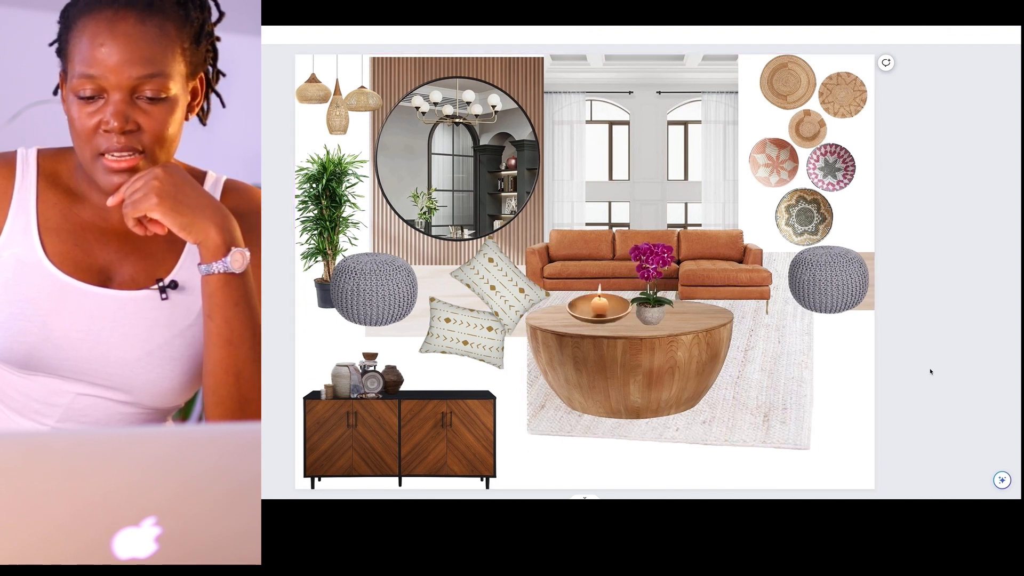
# Step: Add the black and light wood staircase photo and place it in the board's bottom-right corner
pyautogui.hotkey('ctrl', 'v')
pyautogui.moveTo(727, 318); pyautogui.dragTo(825, 452)
# Step: Add the portrait artwork with the gold-leaf face and crop away its white border along the bottom and left edges
pyautogui.hotkey('ctrl', 'v')
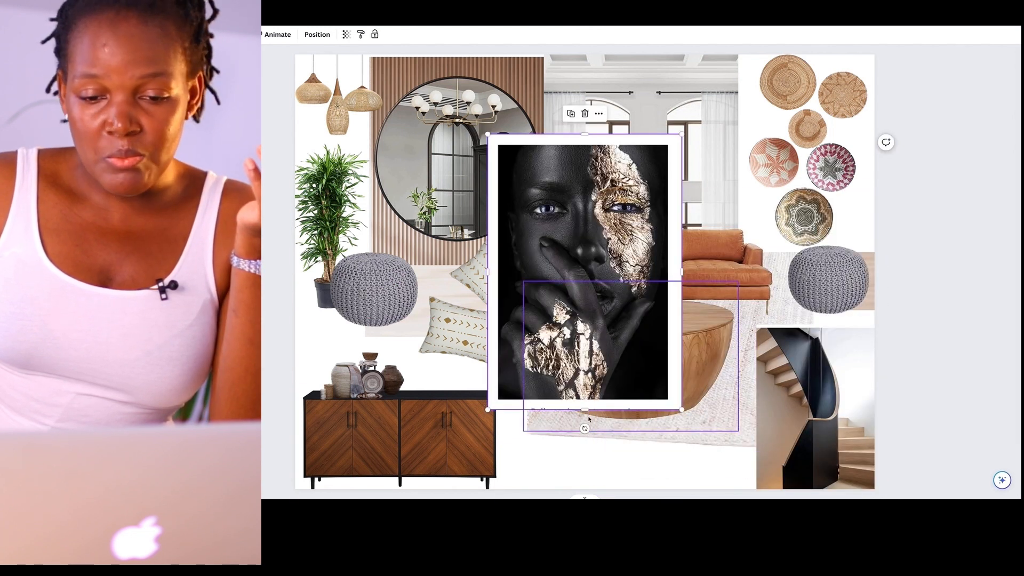
pyautogui.moveTo(586, 409); pyautogui.dragTo(586, 398)
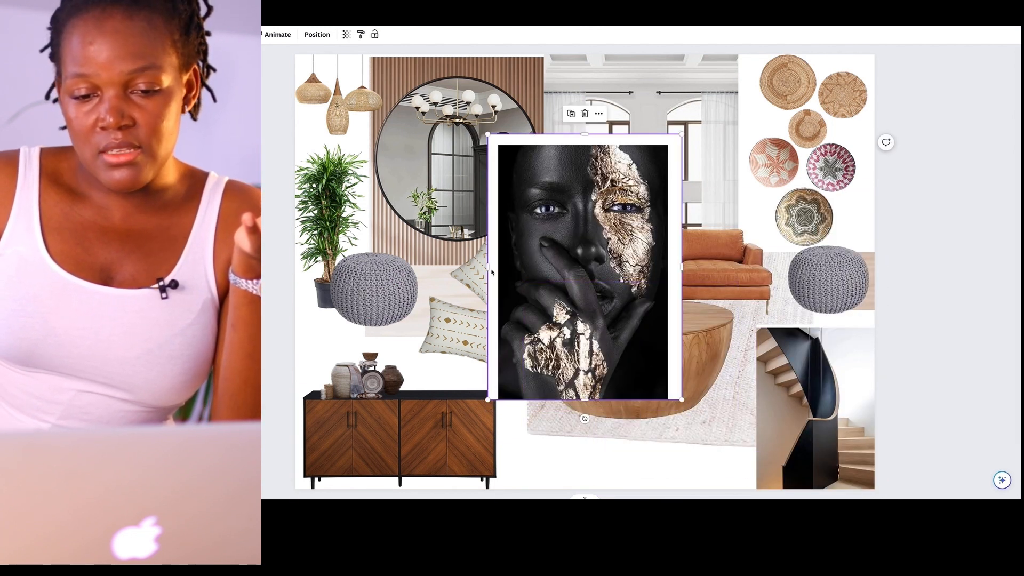
pyautogui.moveTo(486, 267); pyautogui.dragTo(503, 271)
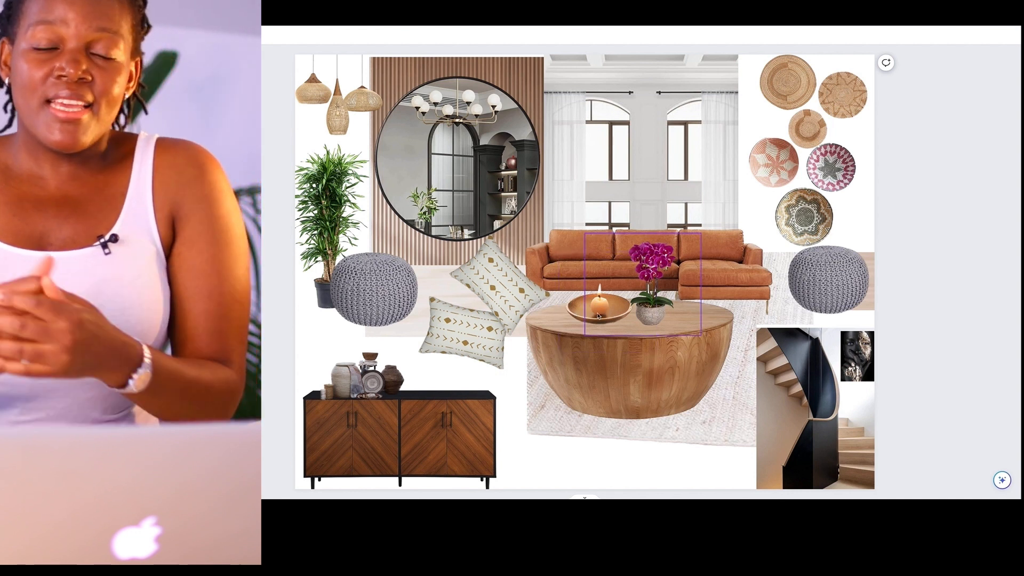
# Step: Add the black-and-white portrait artwork of the woman in a headwrap to the board
pyautogui.hotkey('ctrl', 'v')
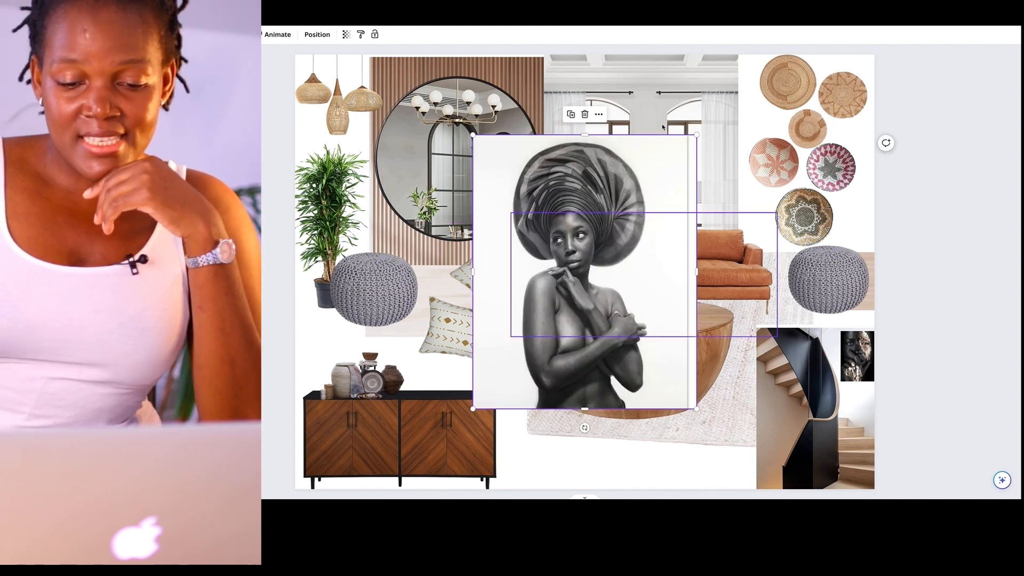